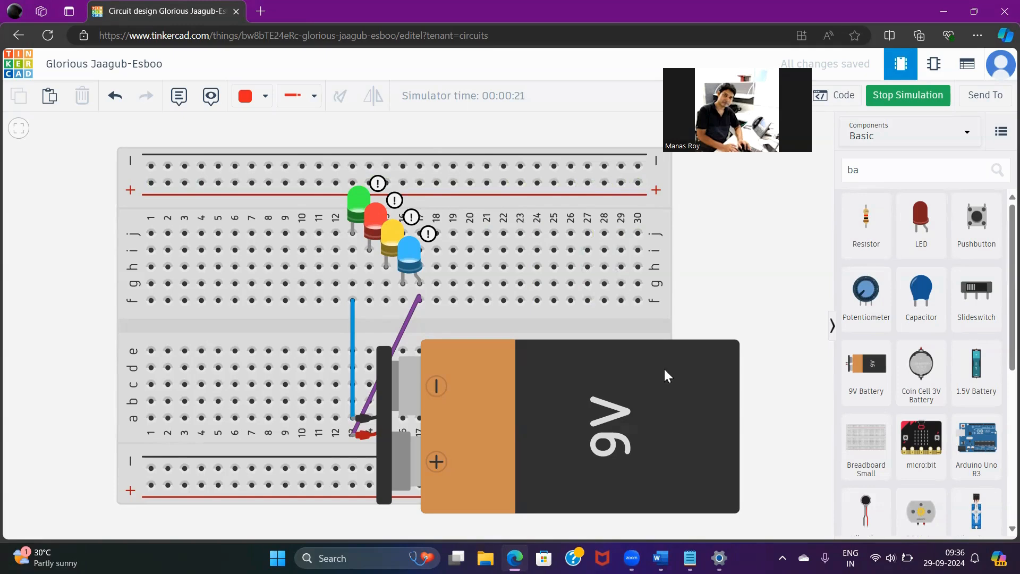
# Search the web for "tinkercad" and open the official Tinkercad website from the results
pyautogui.moveTo(430, 253)
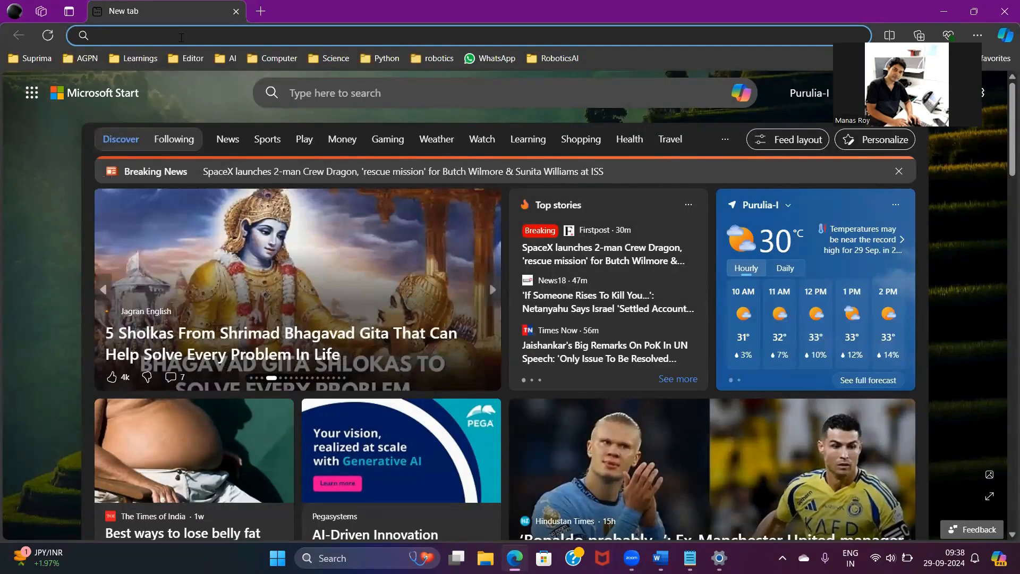
pyautogui.write('t')
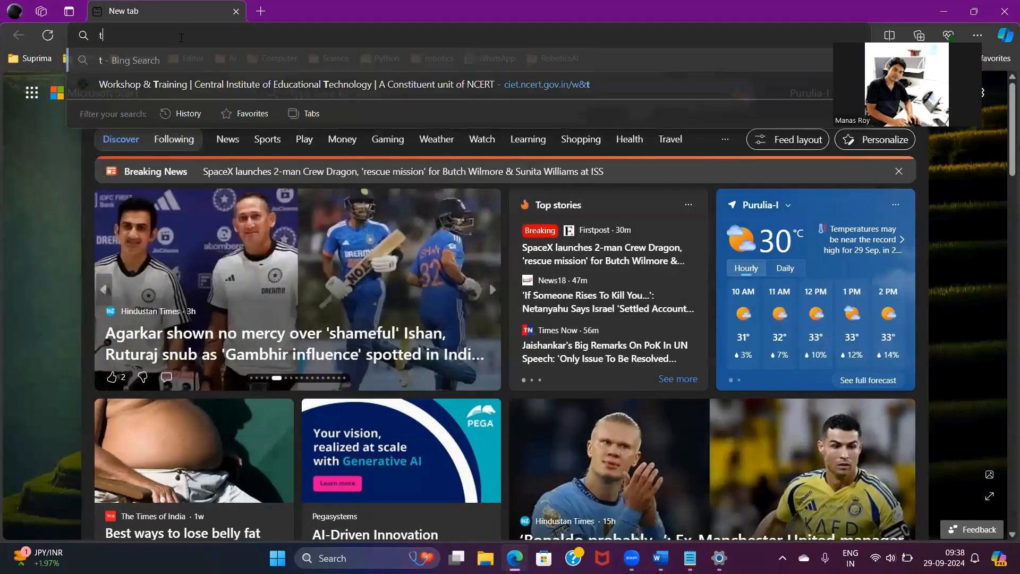
pyautogui.write('inker')
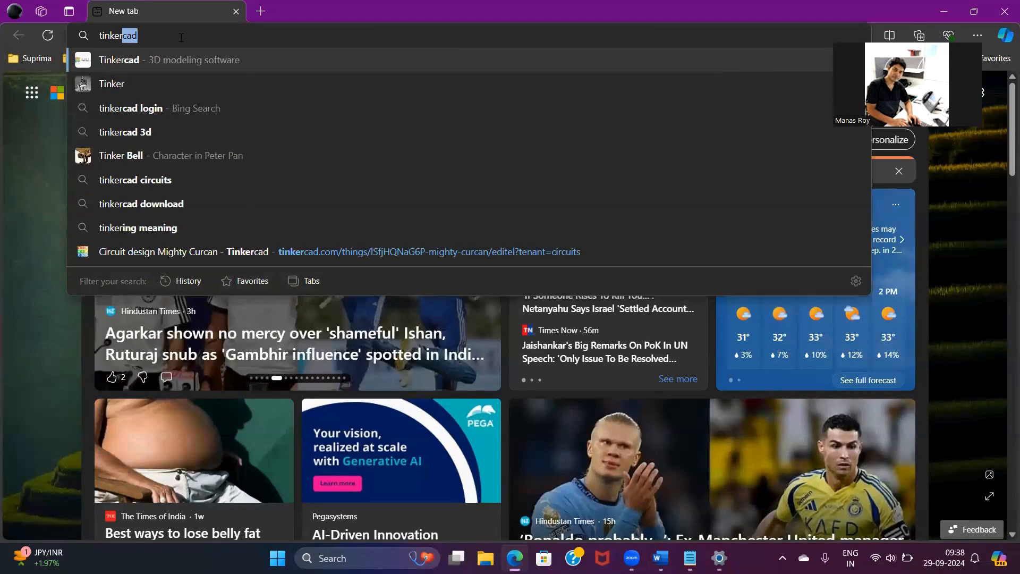
pyautogui.write('cad')
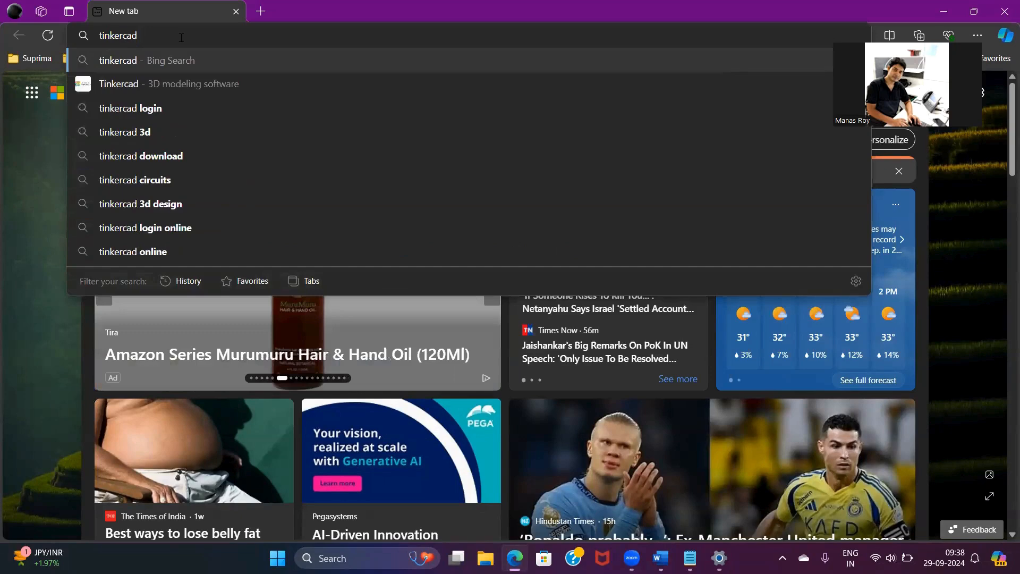
pyautogui.press('Return')
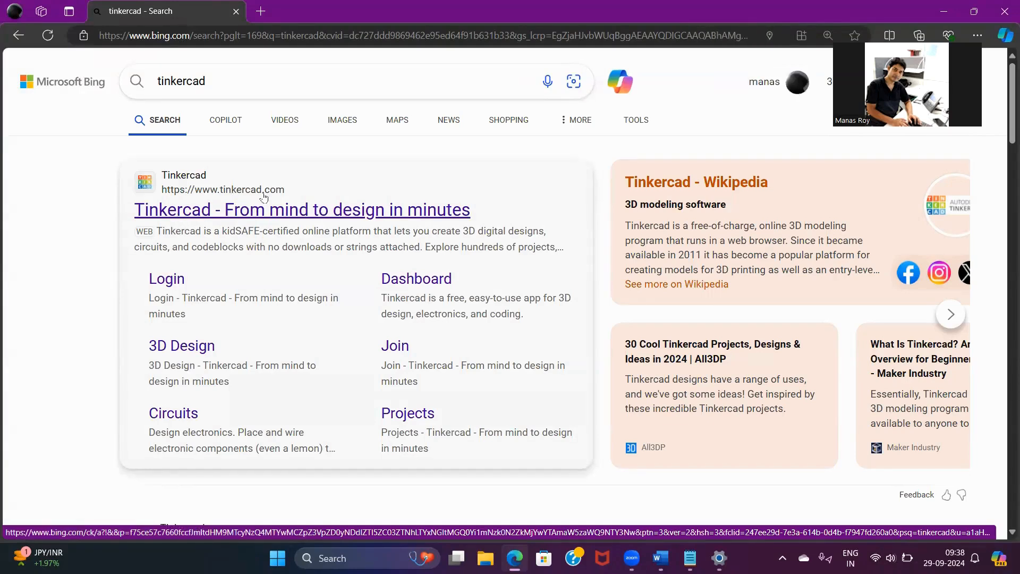
pyautogui.click(281, 213)
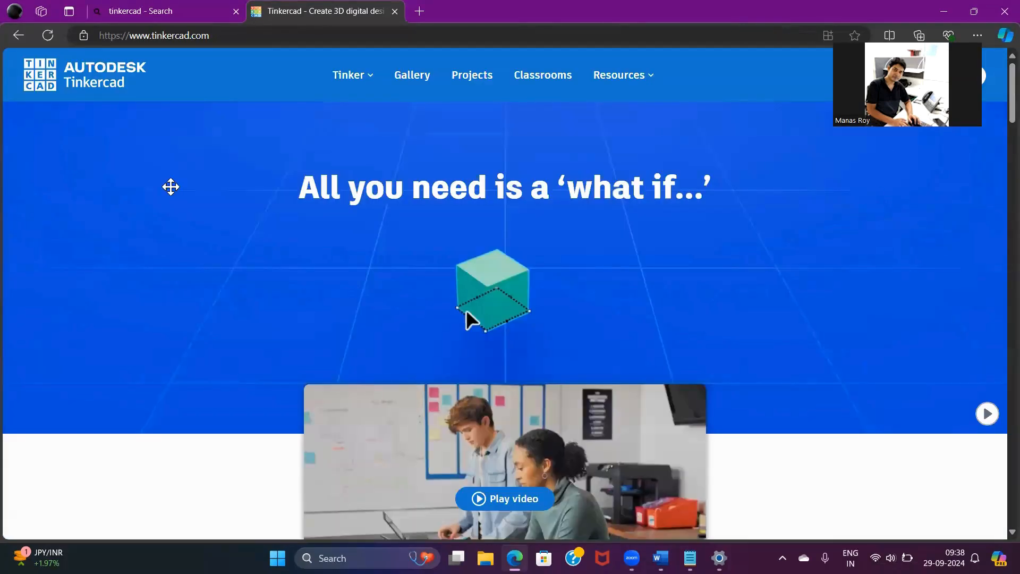
# Start logging in to Tinkercad with a personal account, using Google as the sign-in method
pyautogui.moveTo(171, 187); pyautogui.dragTo(45, 155)
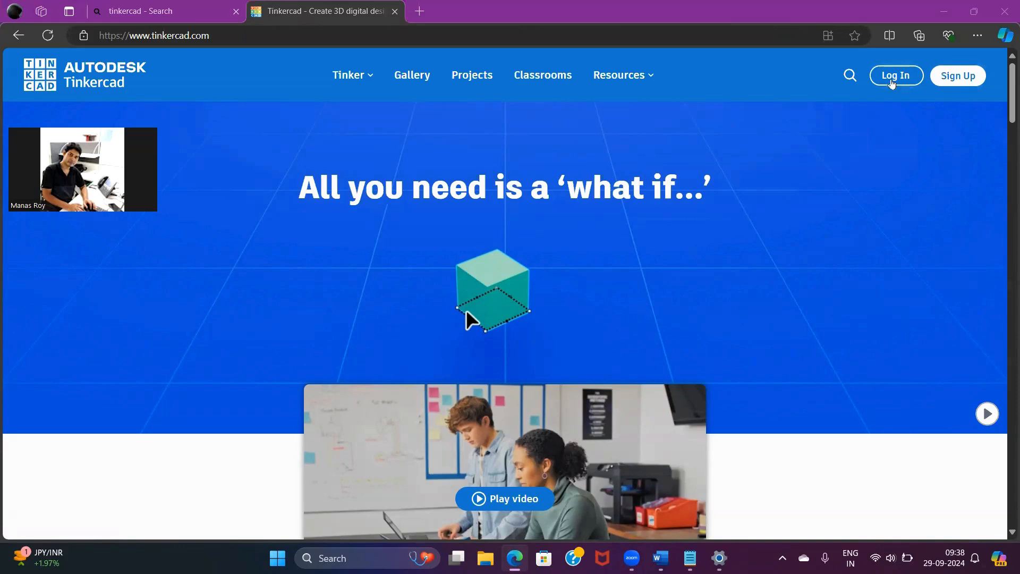
pyautogui.click(893, 76)
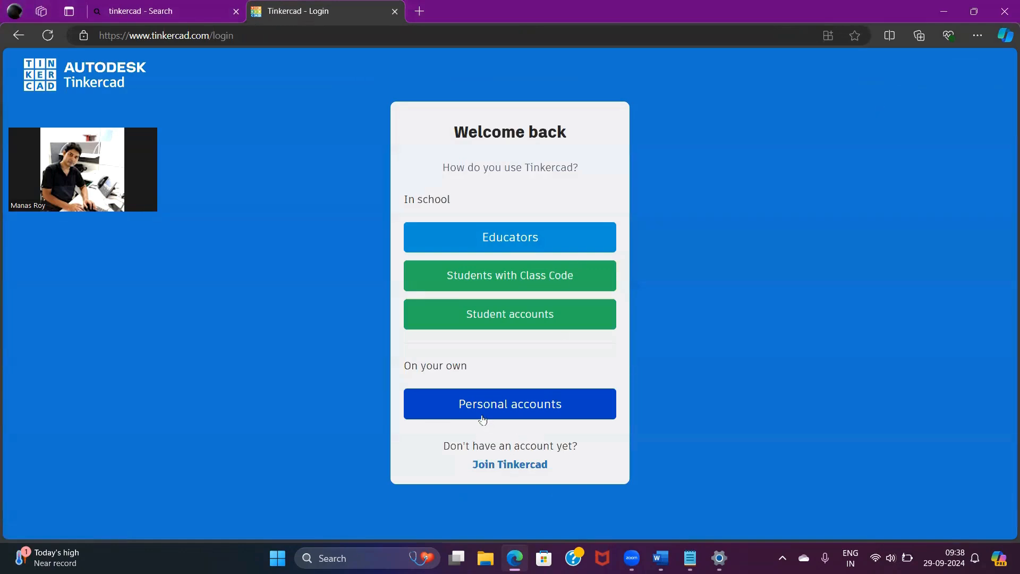
pyautogui.click(504, 413)
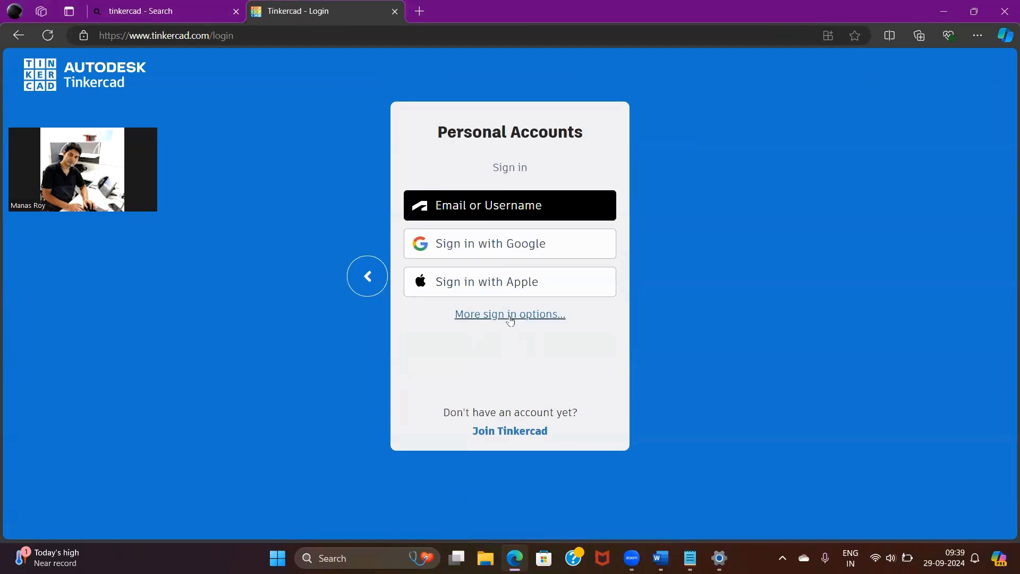
pyautogui.click(498, 251)
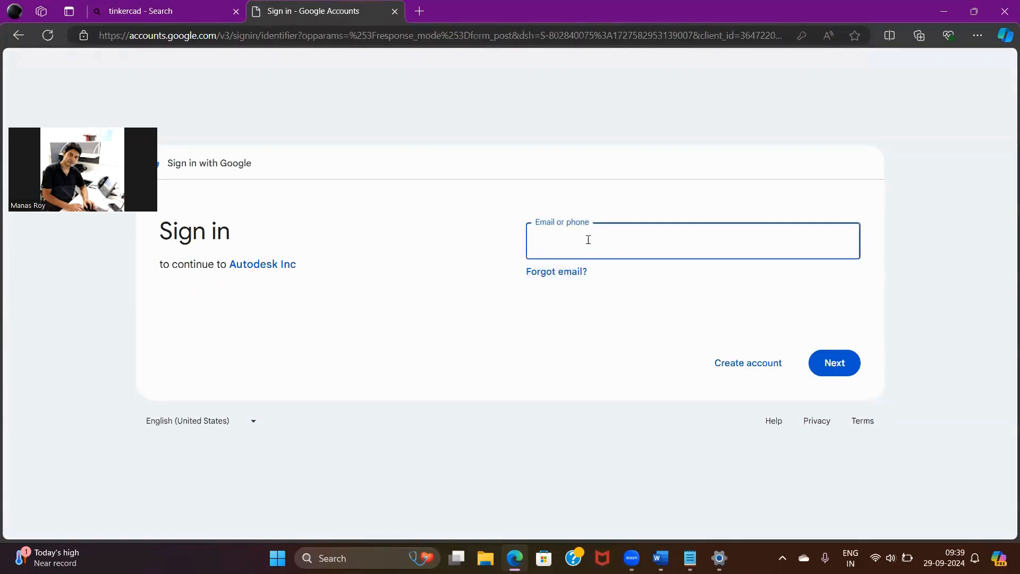
# Choose the saved Google account with the Windows Hello passkey and enter the PIN to sign in
pyautogui.click(588, 238)
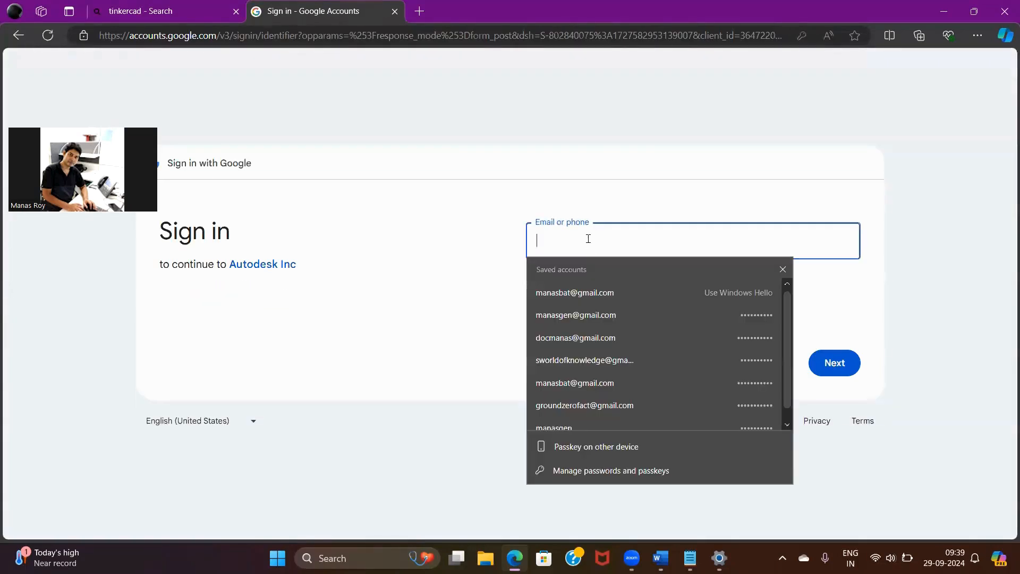
pyautogui.click(601, 288)
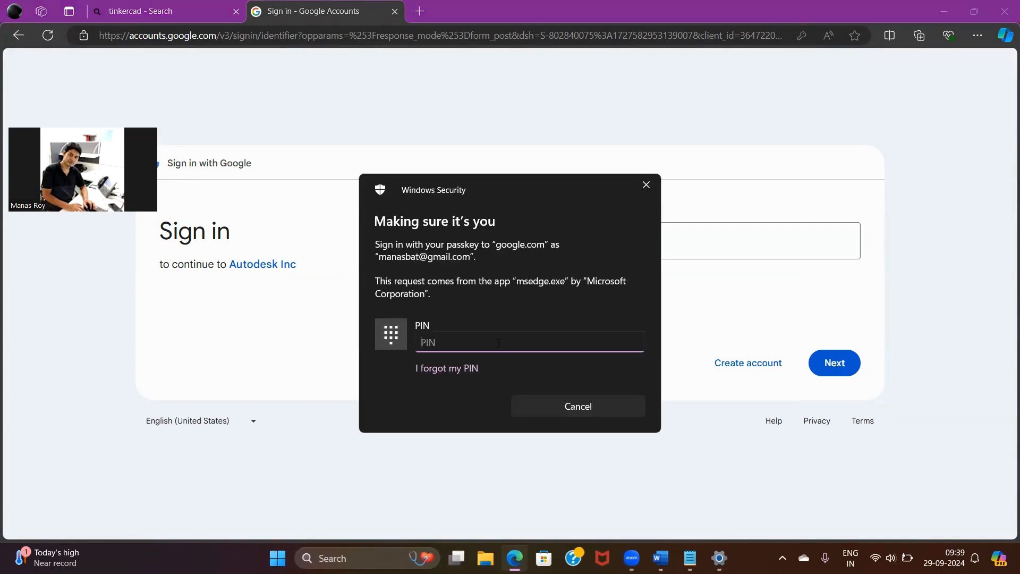
pyautogui.write('••••')
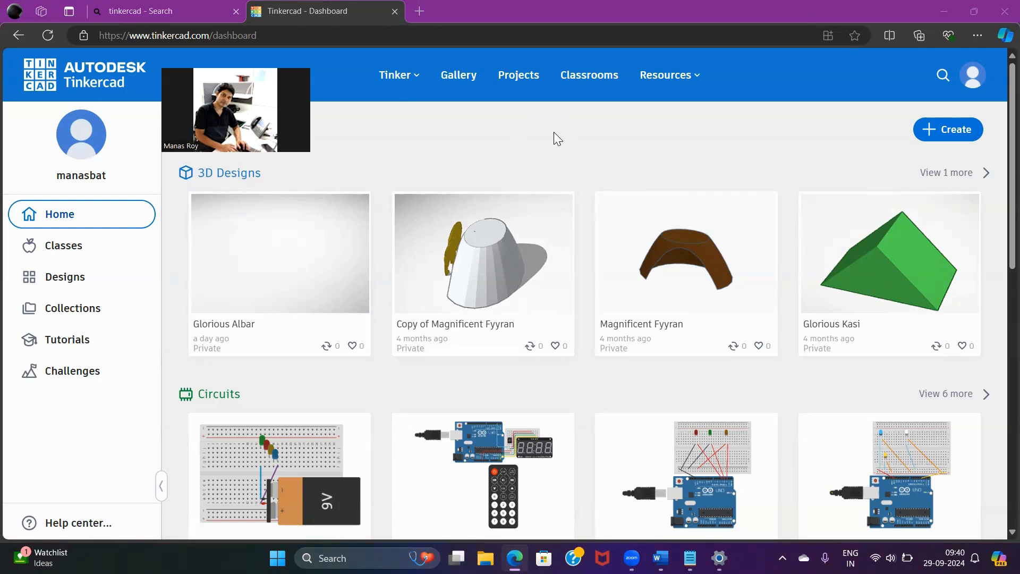
# Create a new Circuits design and show the Basic set of components
pyautogui.click(954, 134)
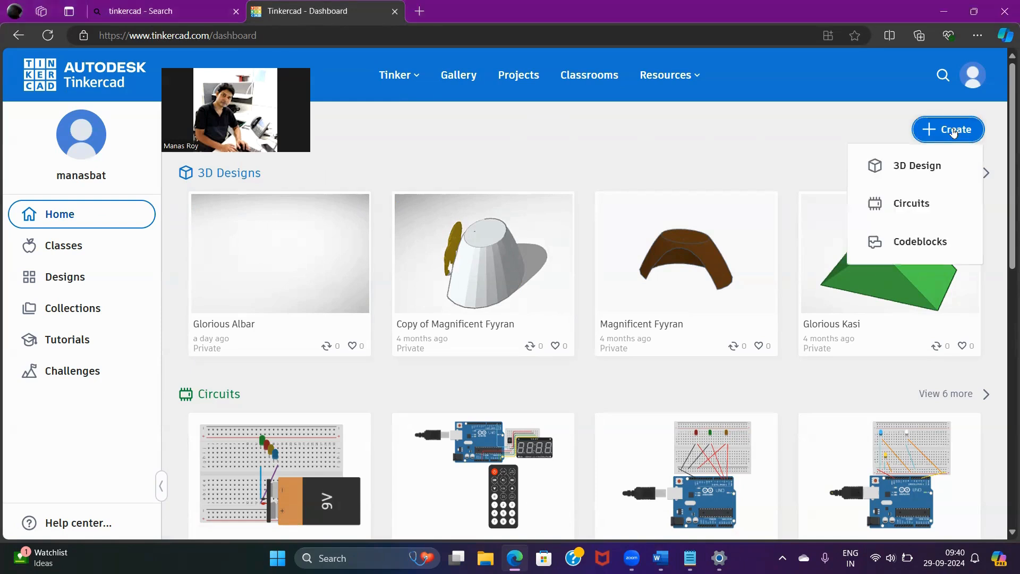
pyautogui.click(915, 208)
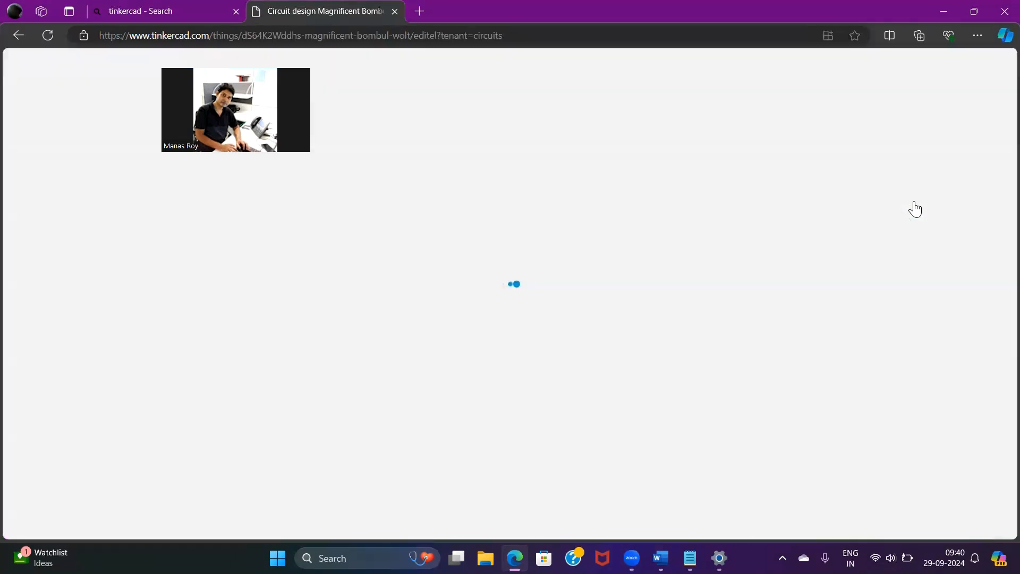
pyautogui.scroll(-2, 914, 208)
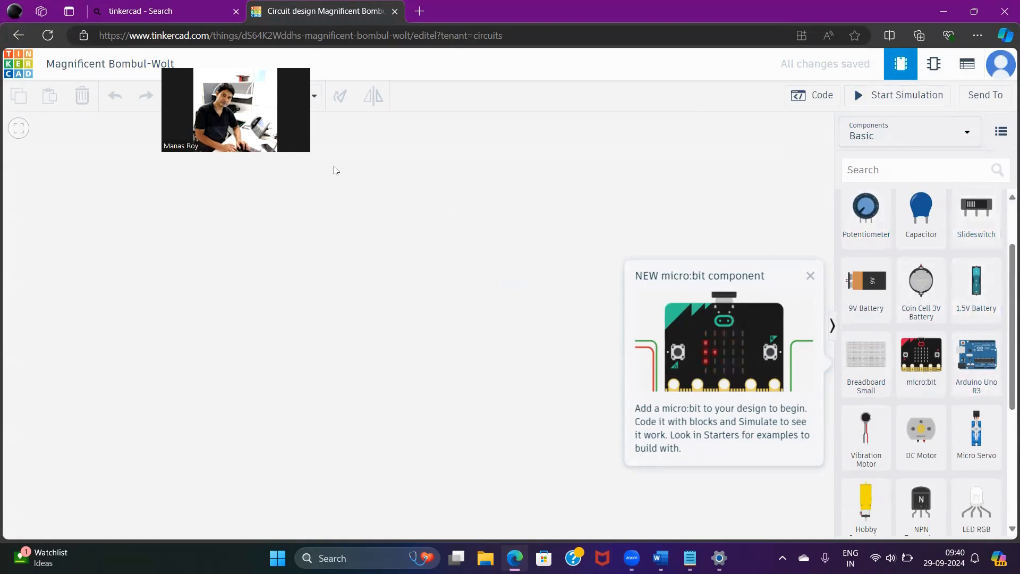
pyautogui.click(967, 134)
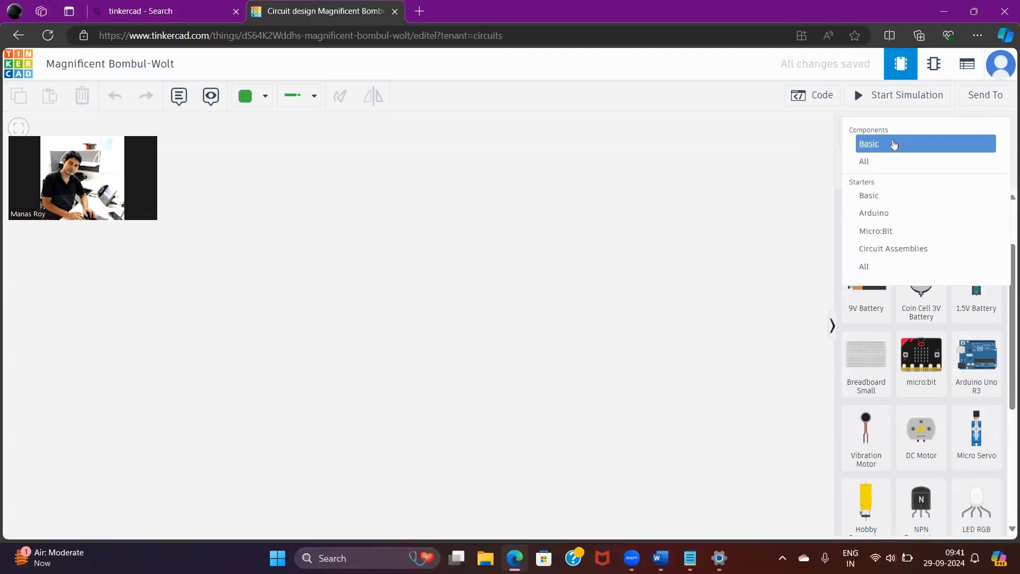
pyautogui.click(890, 149)
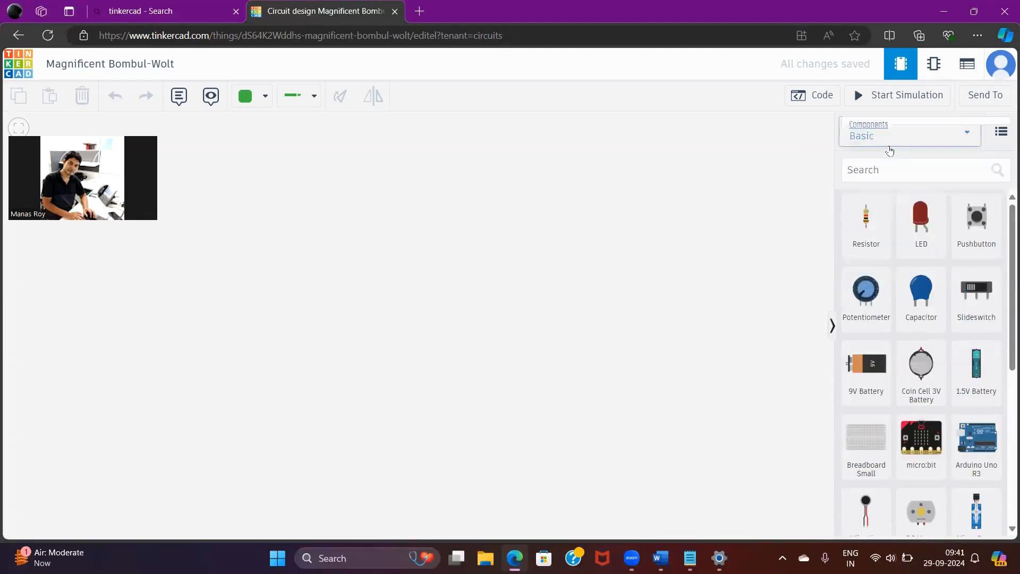
# Search the components for "breadboard" and place a Breadboard Small near the middle of the empty workspace
pyautogui.click(896, 180)
pyautogui.write('bread')
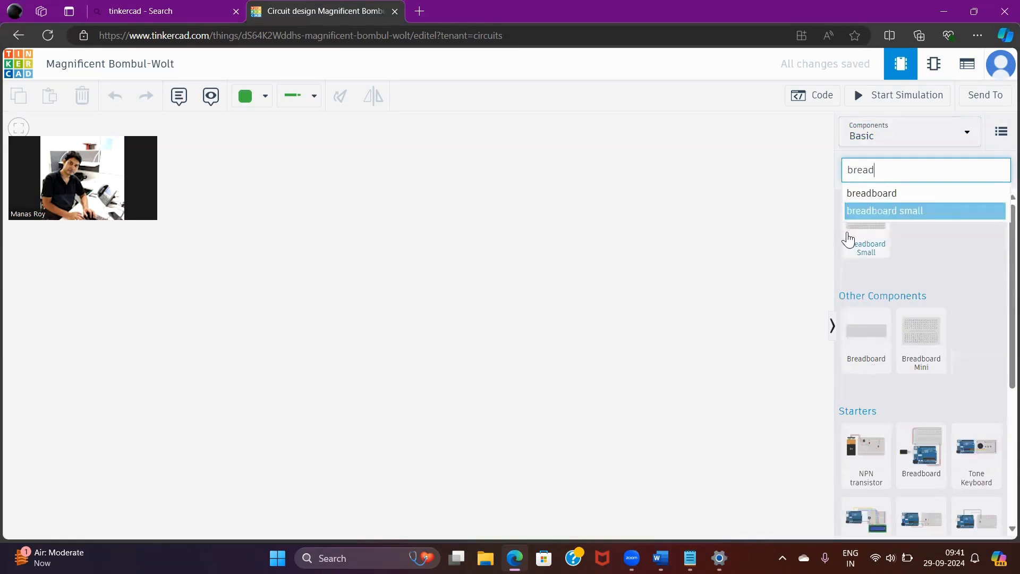
pyautogui.click(886, 194)
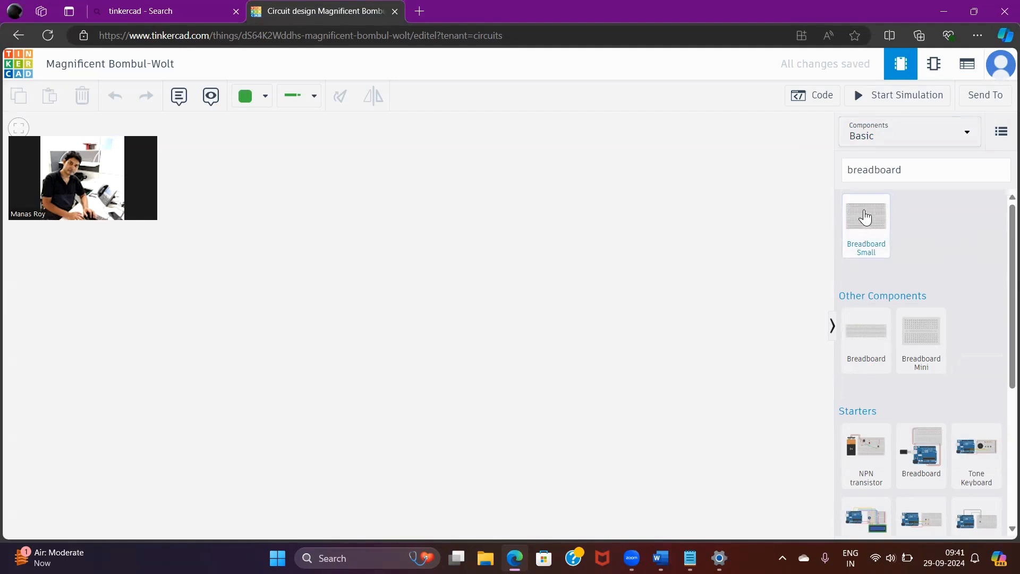
pyautogui.click(863, 219)
pyautogui.moveTo(863, 219); pyautogui.dragTo(439, 310)
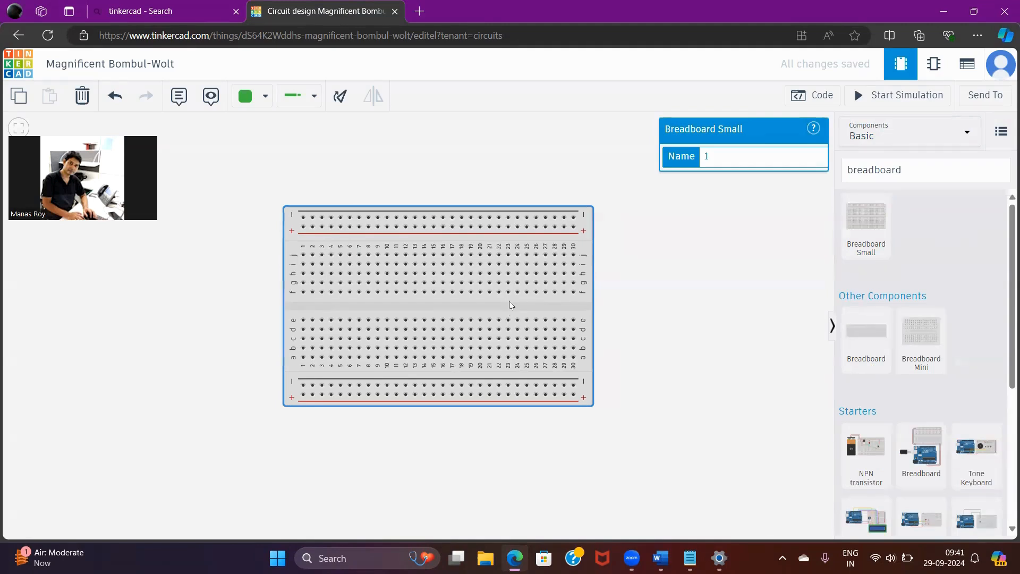
pyautogui.moveTo(509, 300); pyautogui.dragTo(436, 313)
pyautogui.click(570, 356)
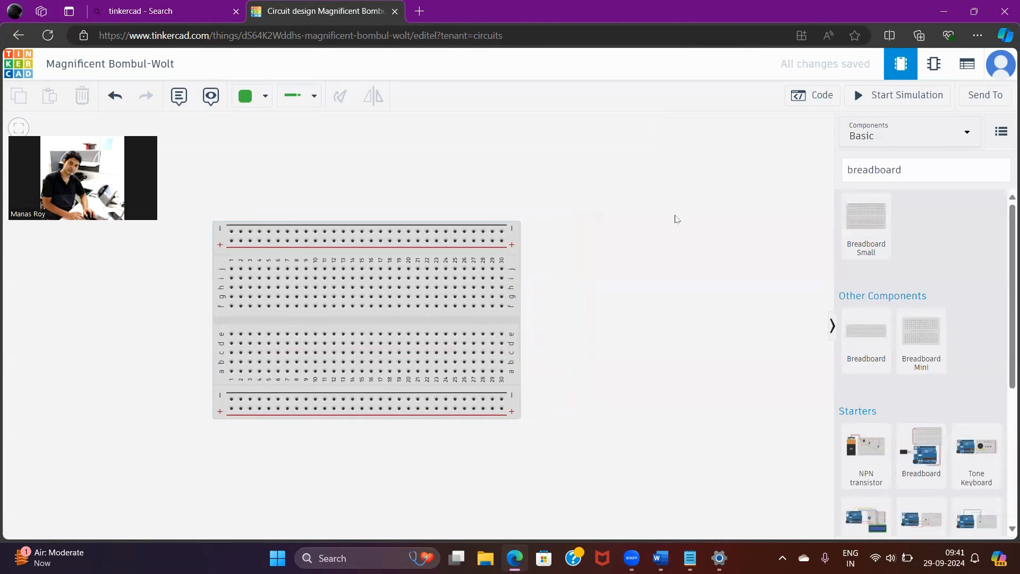
# Search the components for "led" and place a red LED in the free space above and right of the breadboard
pyautogui.click(909, 170)
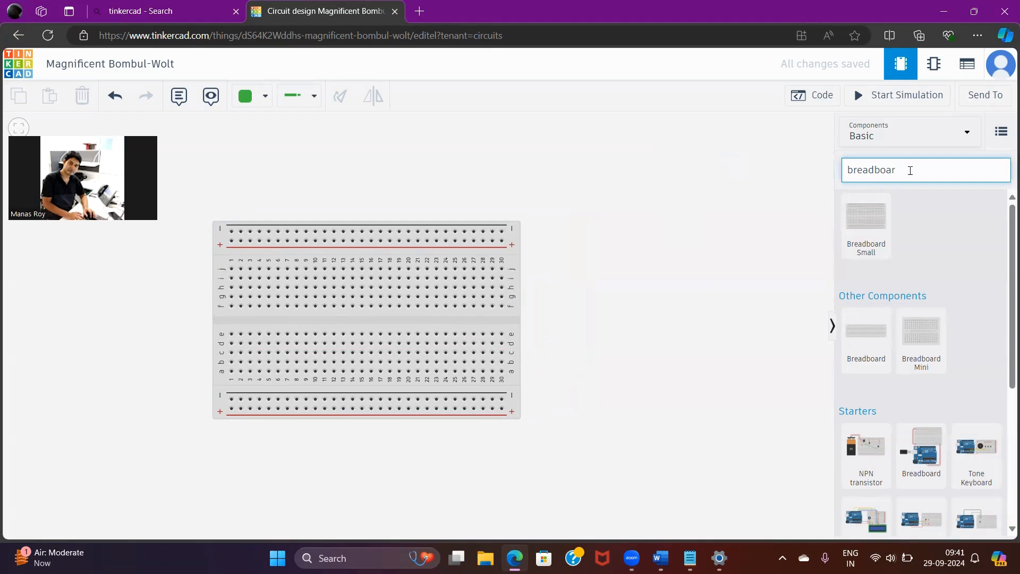
pyautogui.press('BackSpace')
pyautogui.press('BackSpace')
pyautogui.press('BackSpace')
pyautogui.press('BackSpace')
pyautogui.press('BackSpace')
pyautogui.press('BackSpace')
pyautogui.press('BackSpace')
pyautogui.press('BackSpace')
pyautogui.press('BackSpace')
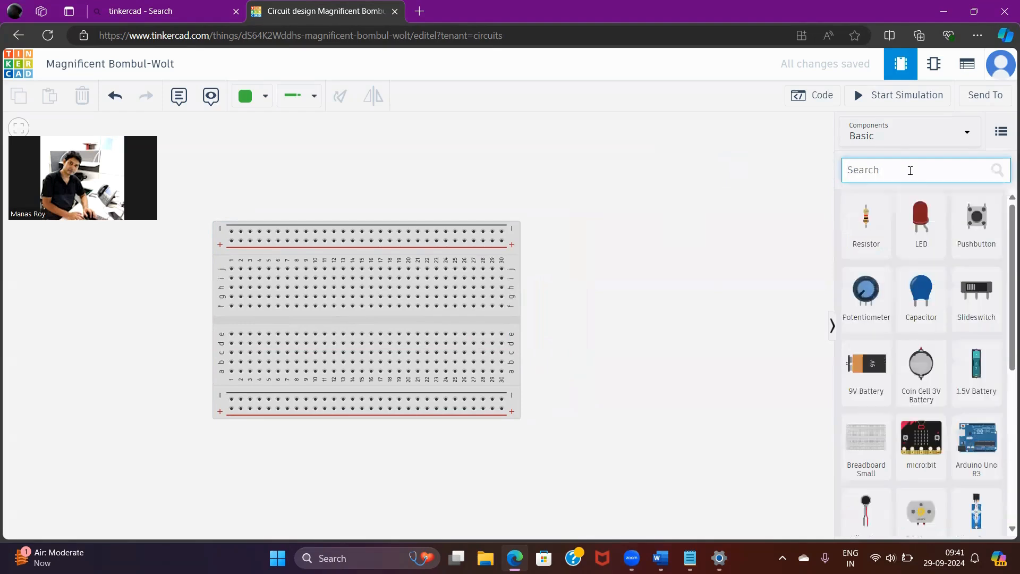
pyautogui.write('led')
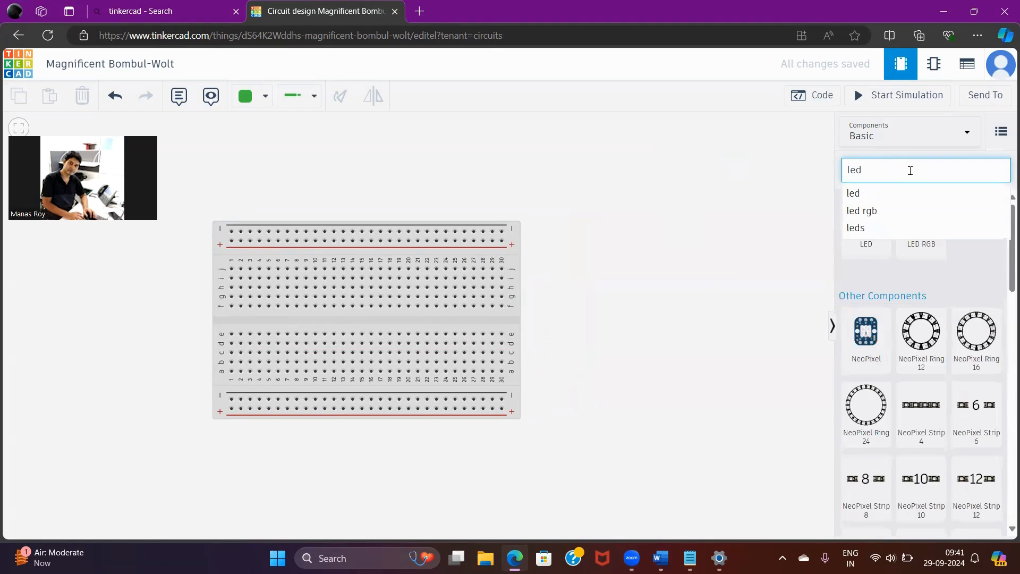
pyautogui.click(867, 194)
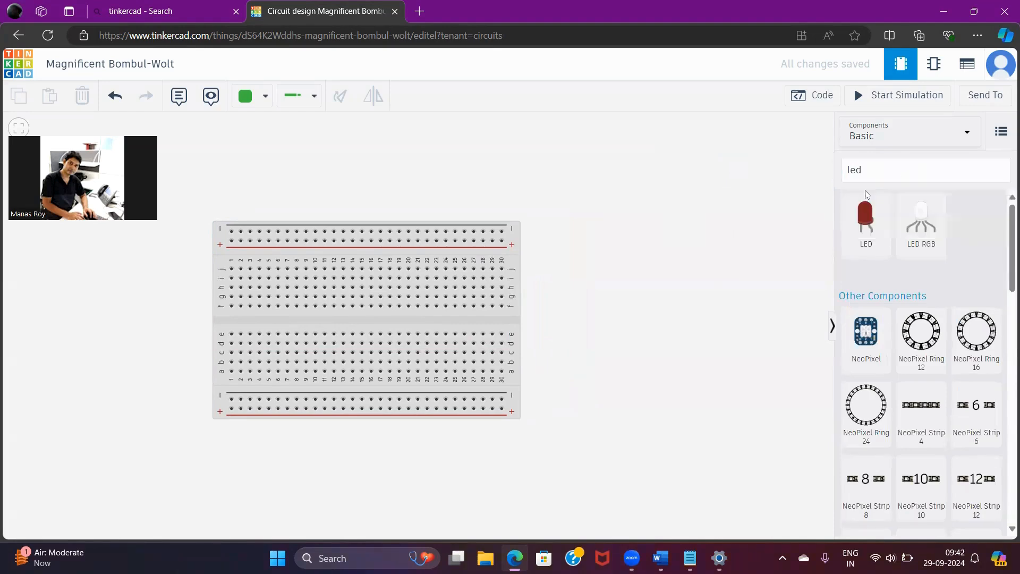
pyautogui.click(872, 227)
pyautogui.moveTo(872, 227); pyautogui.dragTo(565, 181)
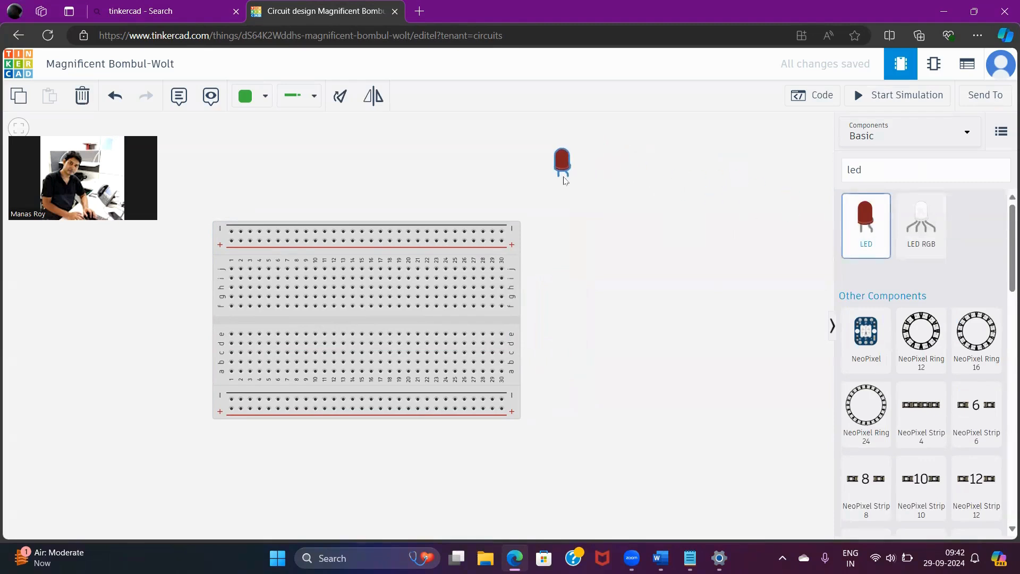
pyautogui.click(721, 255)
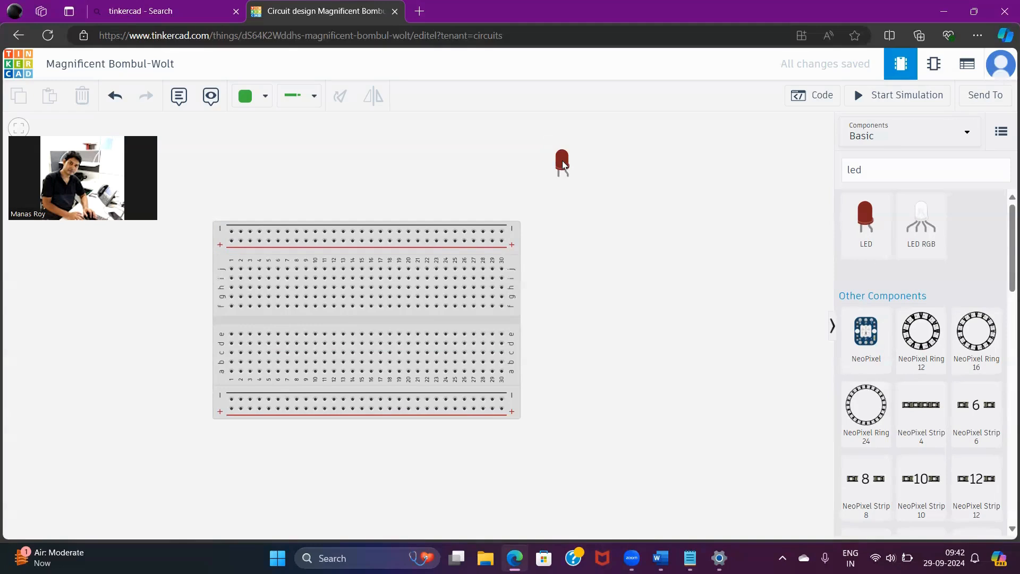
# Plug the red LED into row j of the breadboard, with its cathode in column 14 and its anode in column 15
pyautogui.moveTo(562, 160); pyautogui.dragTo(362, 267)
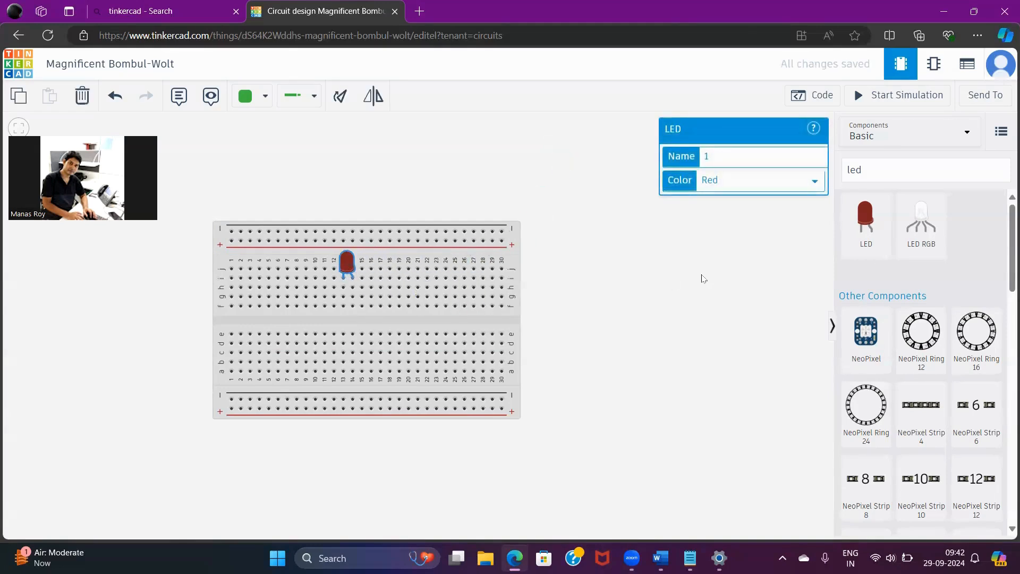
pyautogui.click(674, 280)
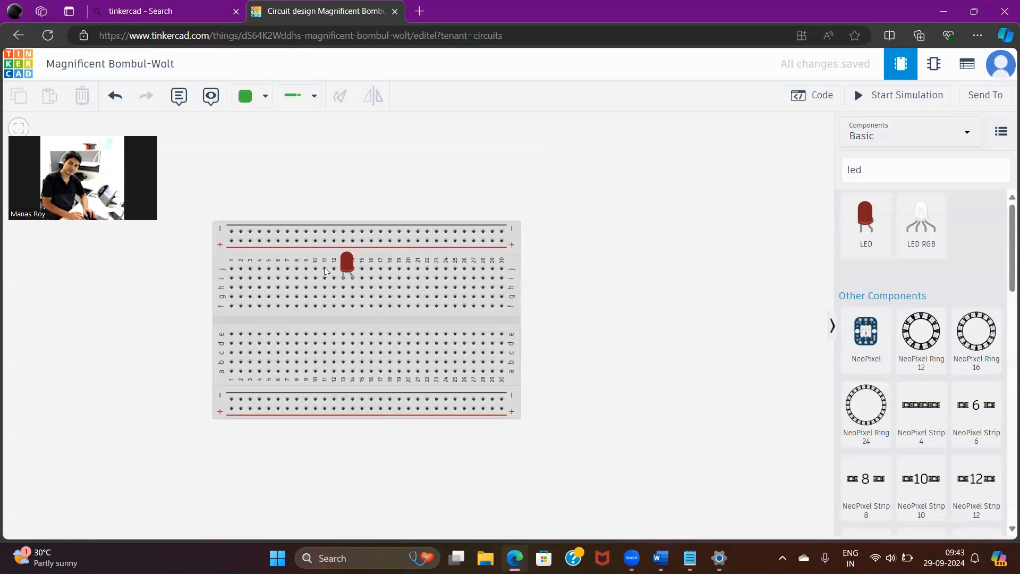
pyautogui.moveTo(346, 258); pyautogui.dragTo(656, 206)
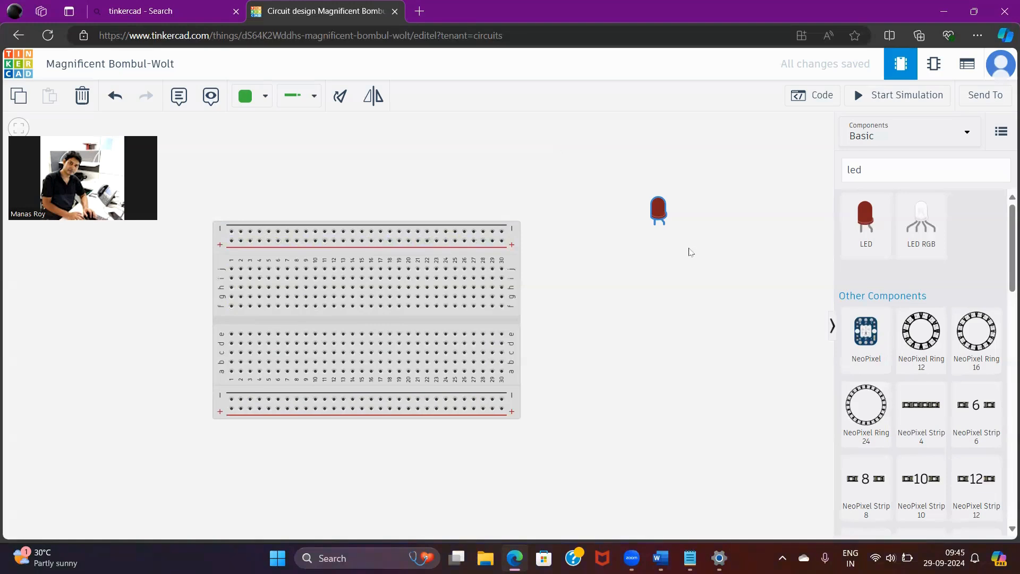
pyautogui.moveTo(660, 212); pyautogui.dragTo(369, 274)
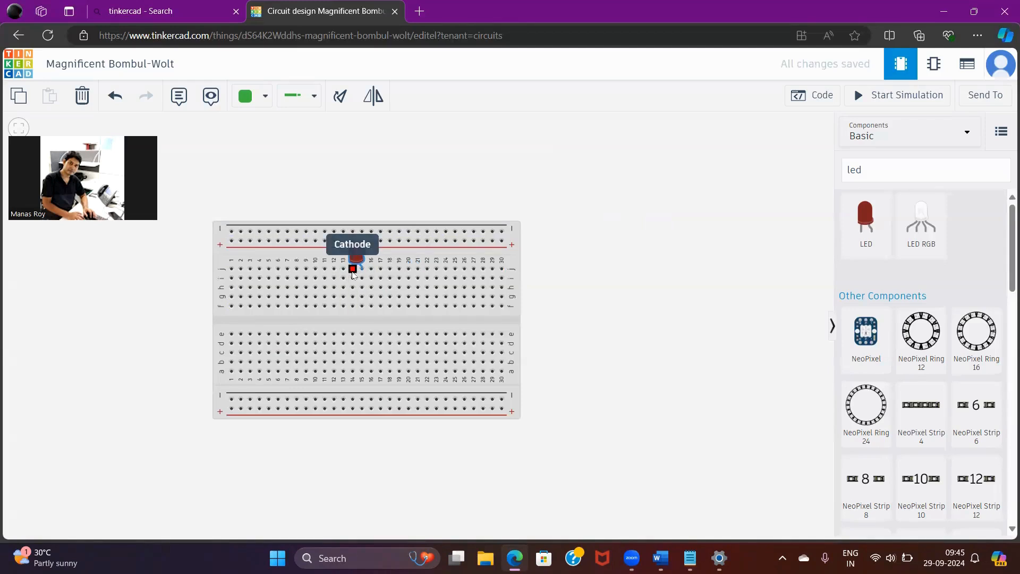
# Search the components for "batt"
pyautogui.click(901, 168)
pyautogui.press('BackSpace')
pyautogui.press('BackSpace')
pyautogui.press('BackSpace')
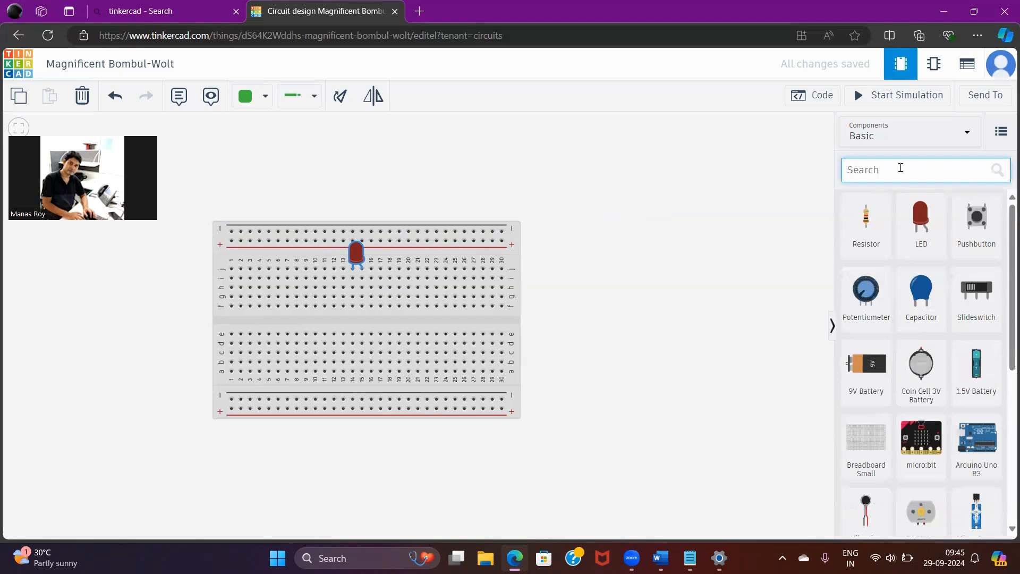
pyautogui.write('ba')
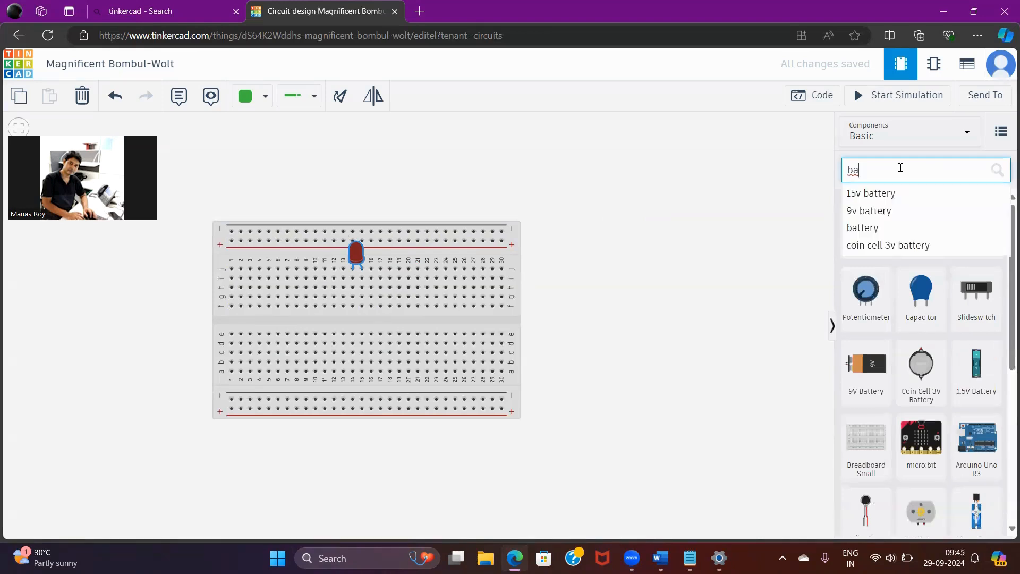
pyautogui.write('t')
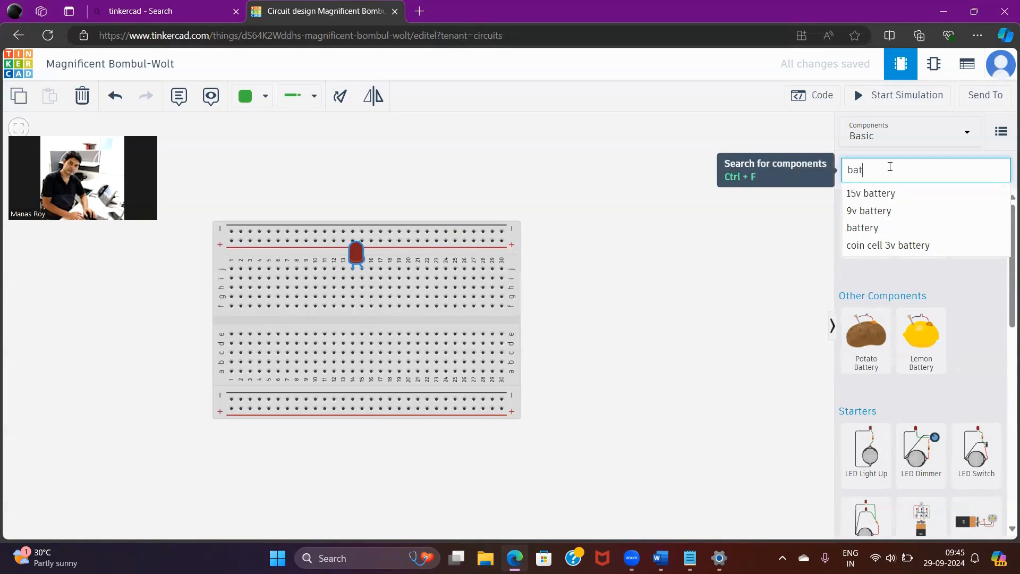
pyautogui.write('tee')
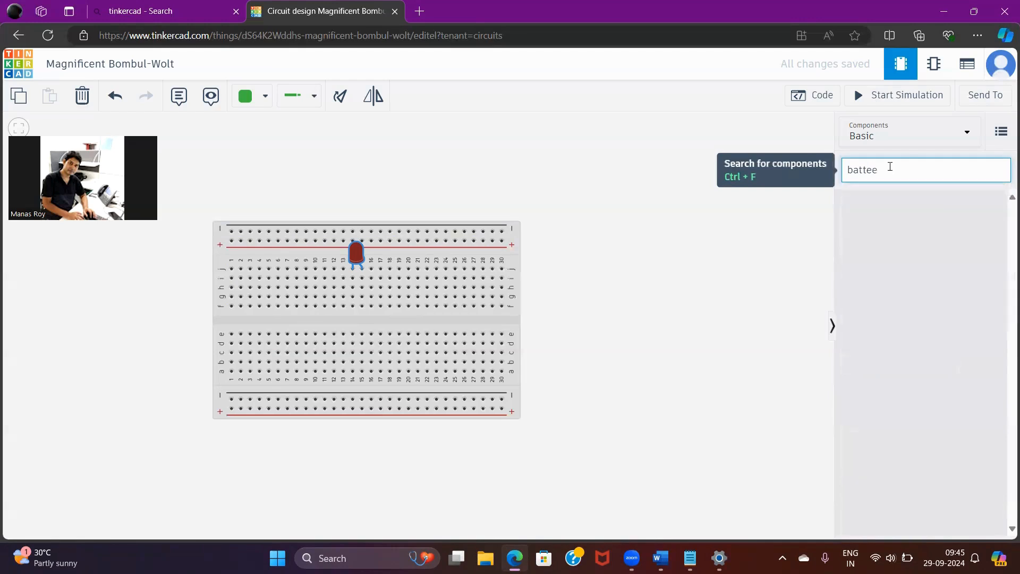
pyautogui.press('BackSpace')
pyautogui.press('BackSpace')
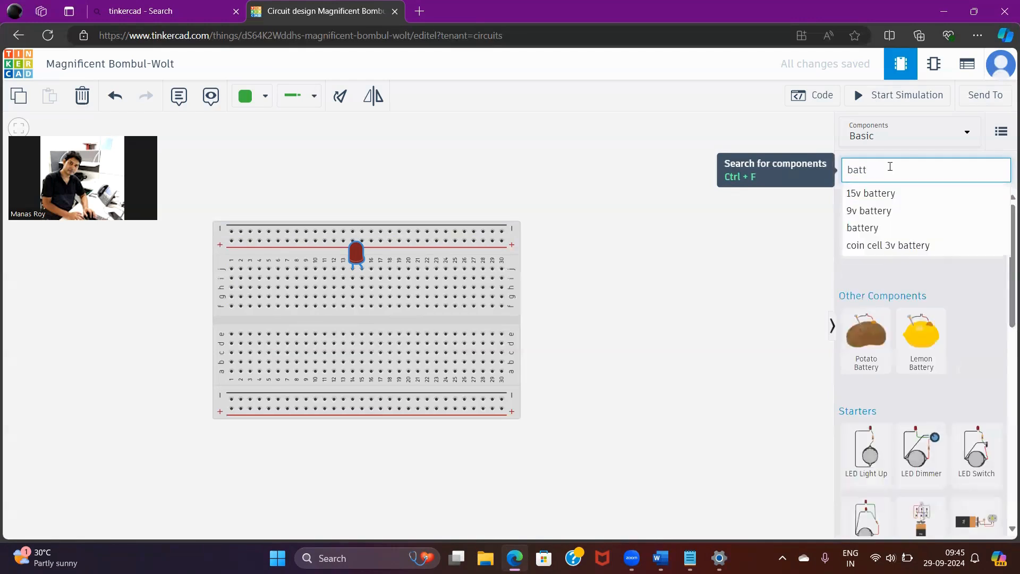
pyautogui.write('t')
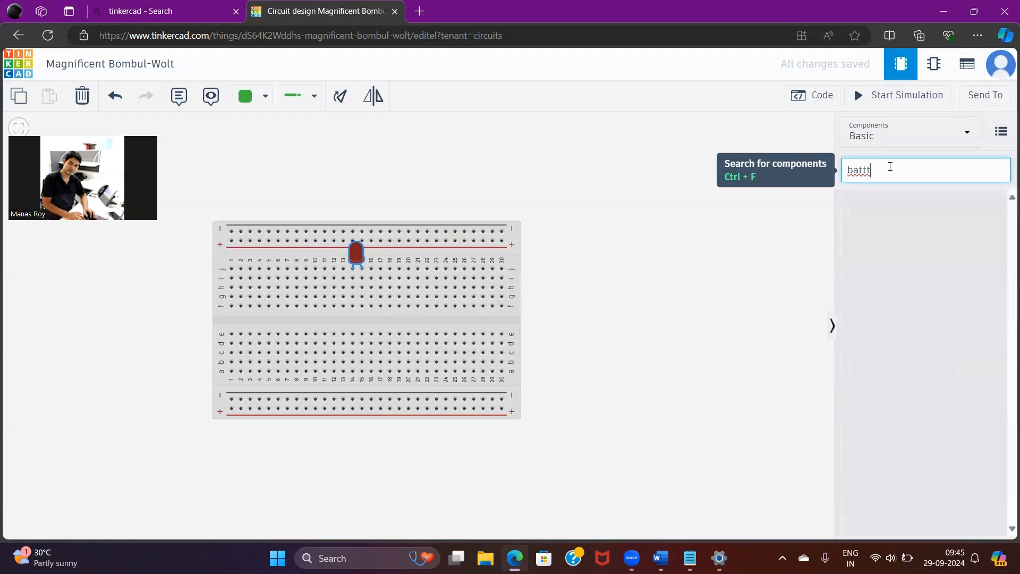
pyautogui.press('BackSpace')
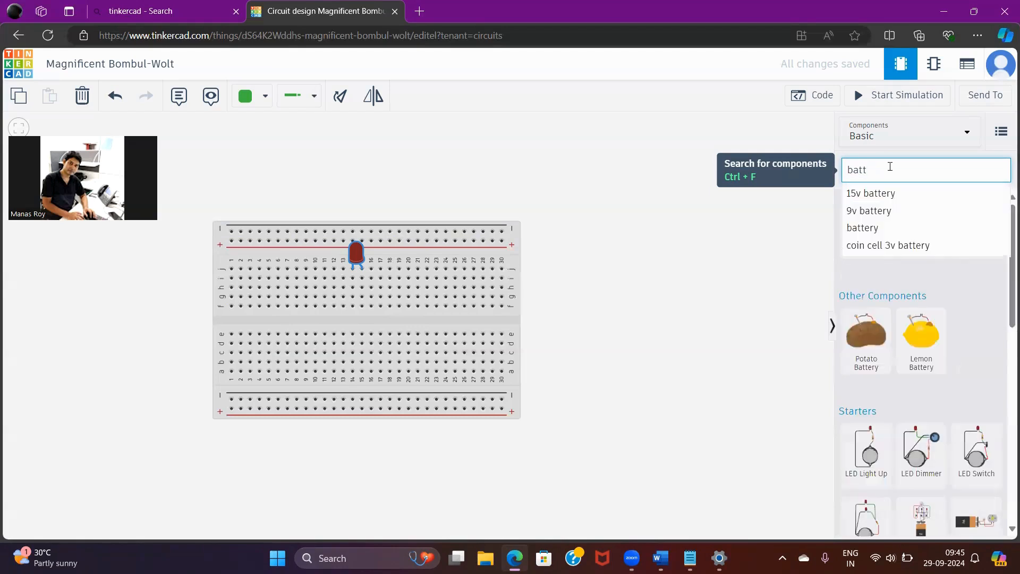
# Search the components for "1.5" and place a 1.5V Battery upright in the free space to the right of the breadboard
pyautogui.press('BackSpace')
pyautogui.press('BackSpace')
pyautogui.press('BackSpace')
pyautogui.press('BackSpace')
pyautogui.write('1.')
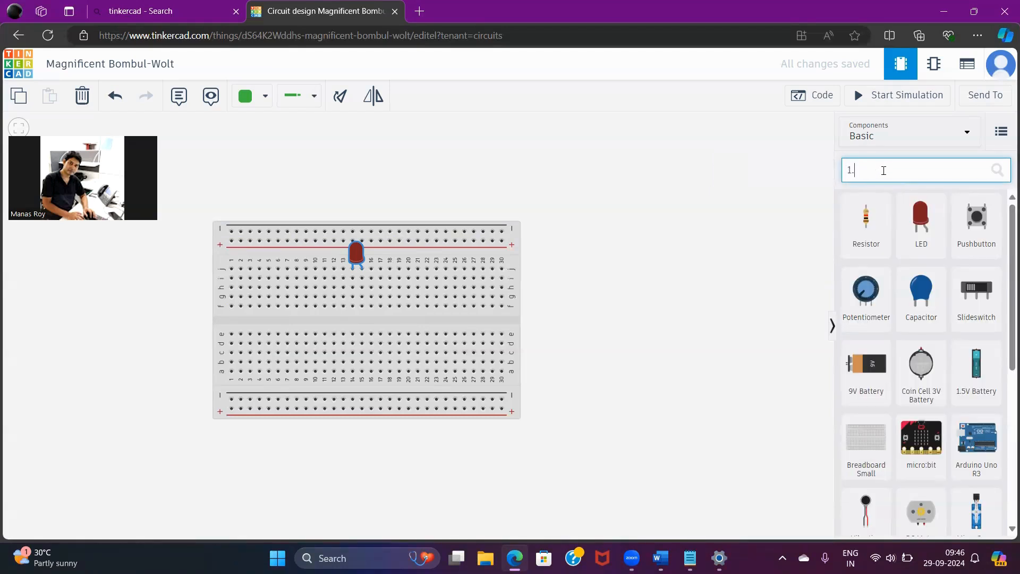
pyautogui.write('5')
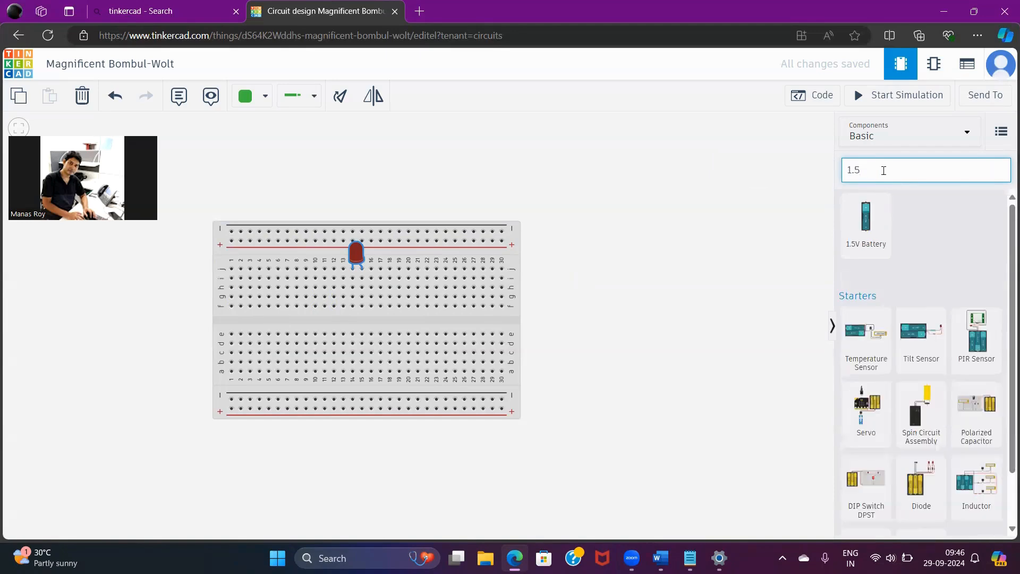
pyautogui.click(872, 223)
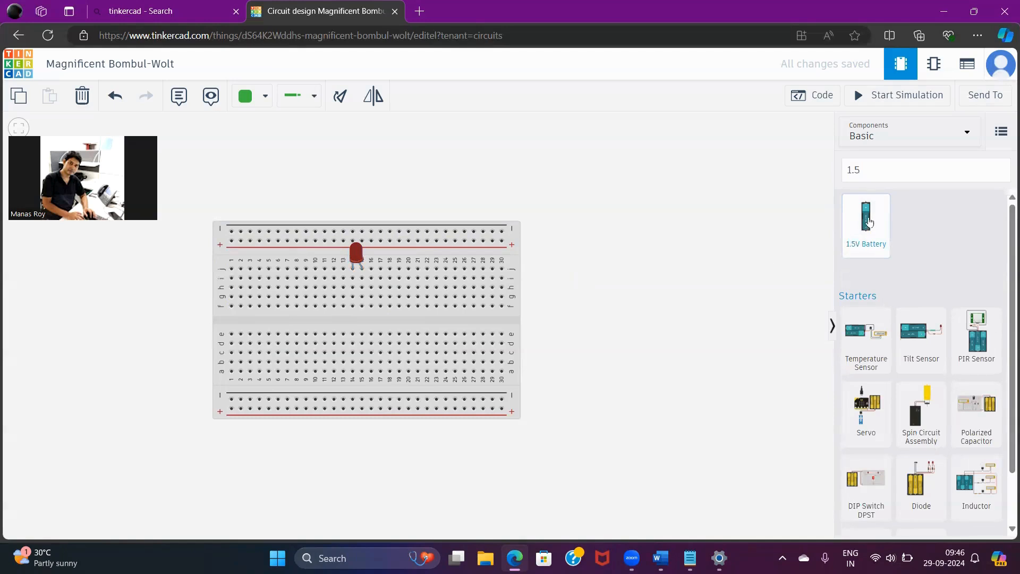
pyautogui.moveTo(872, 223); pyautogui.dragTo(696, 372)
pyautogui.click(765, 321)
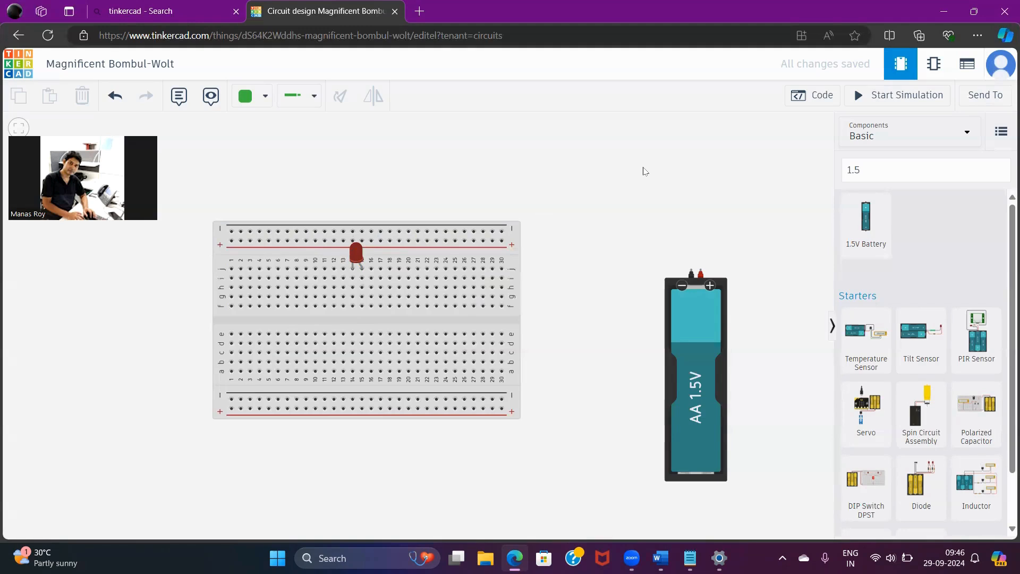
# Choose the Normal wire type and wire breadboard hole f15, in the LED's anode column, to the battery's positive terminal
pyautogui.click(267, 97)
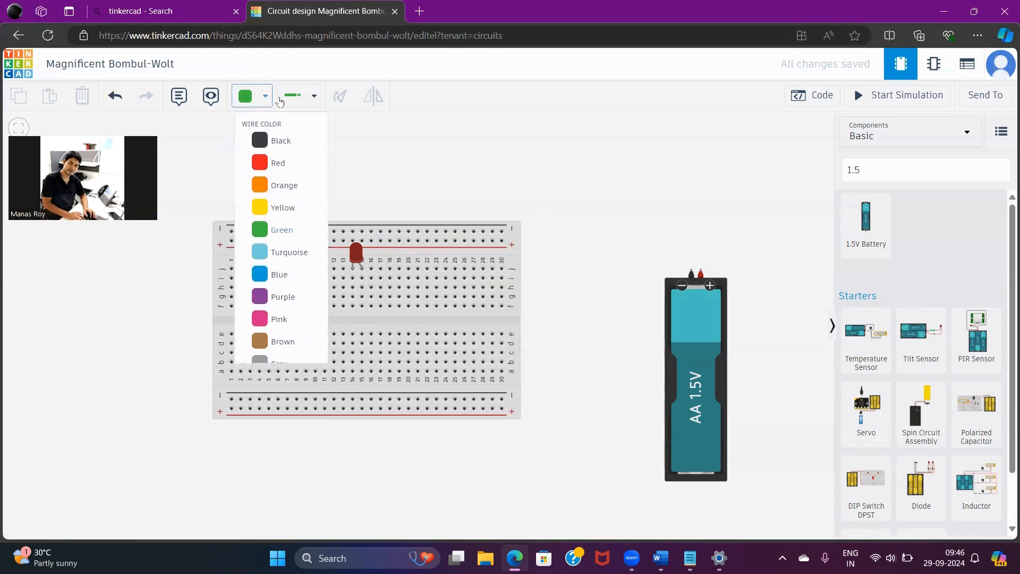
pyautogui.click(315, 100)
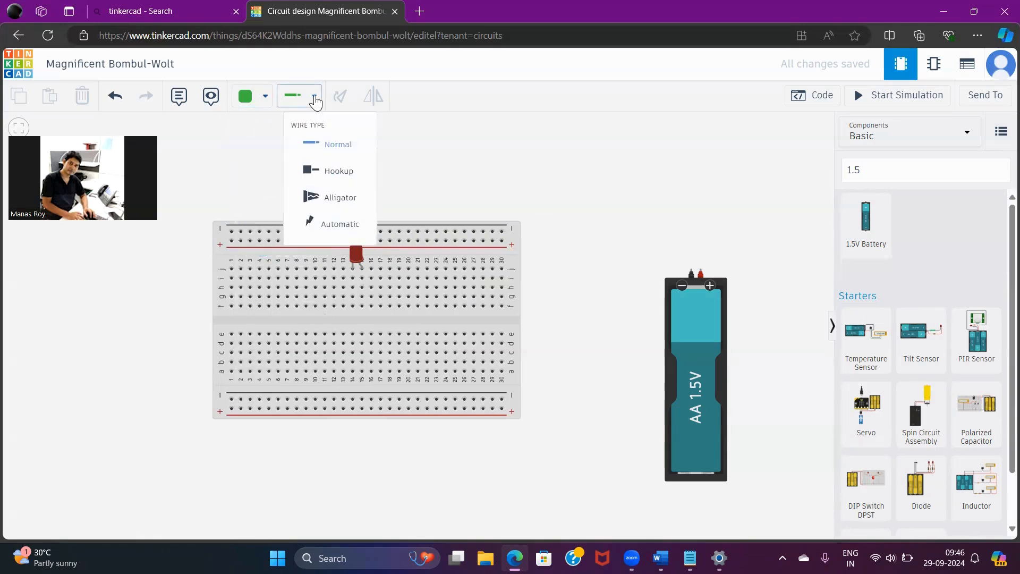
pyautogui.click(327, 144)
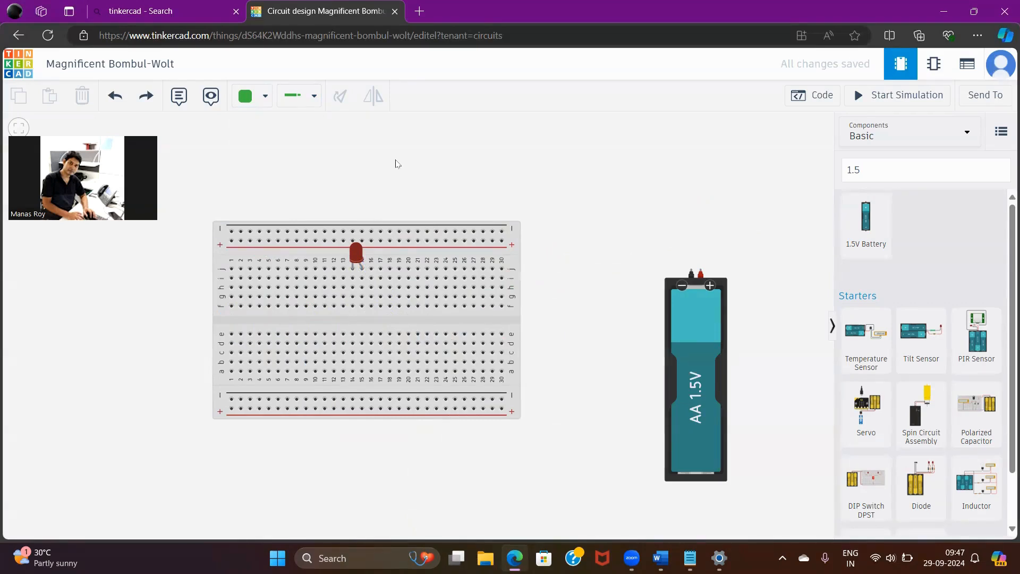
pyautogui.click(314, 102)
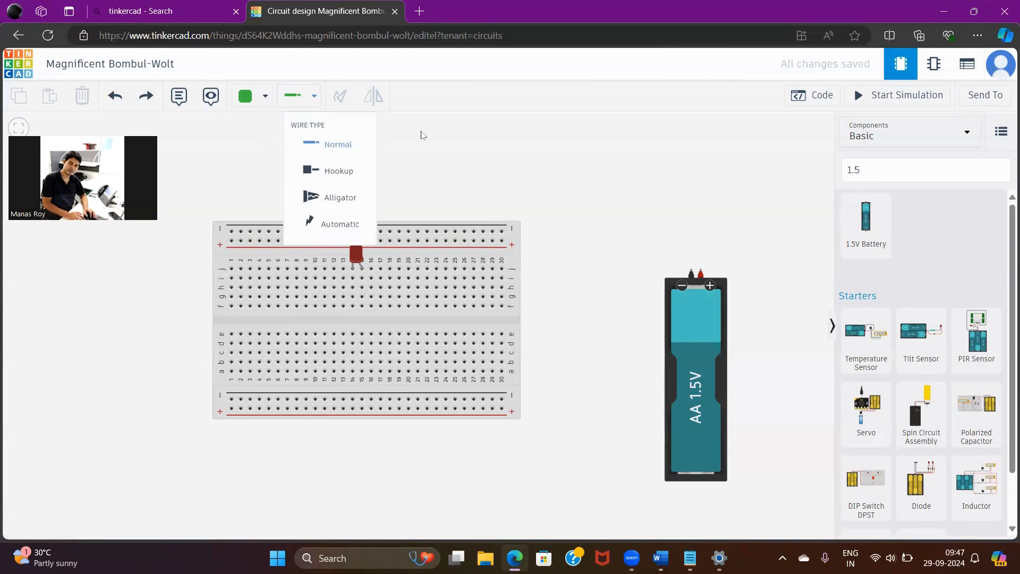
pyautogui.click(340, 148)
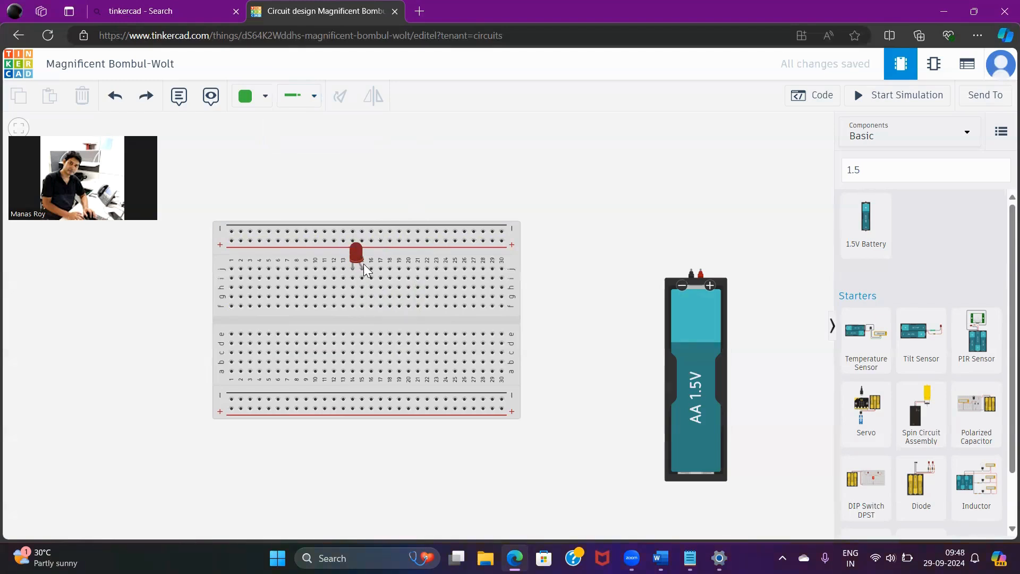
pyautogui.click(362, 307)
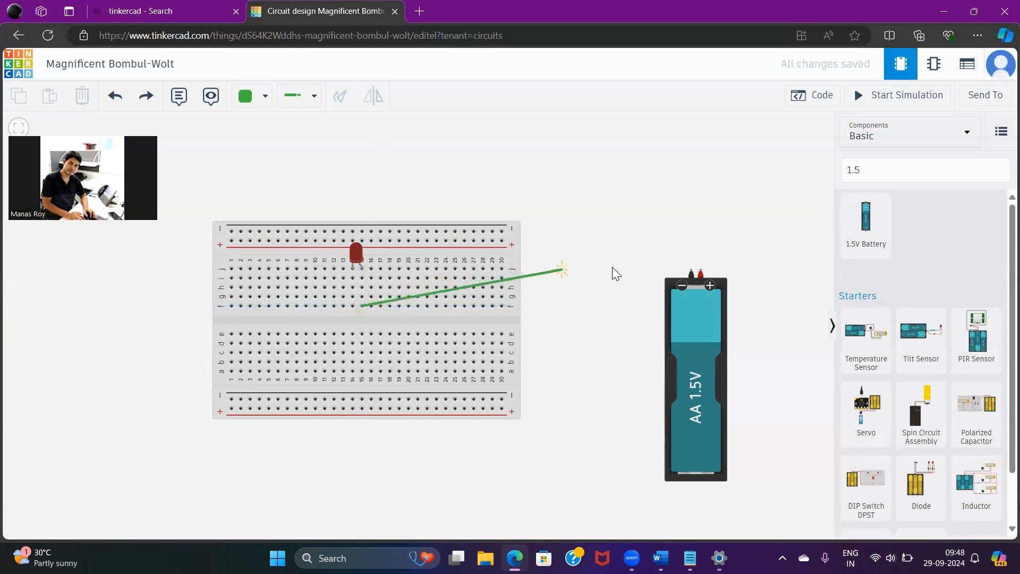
pyautogui.click(702, 269)
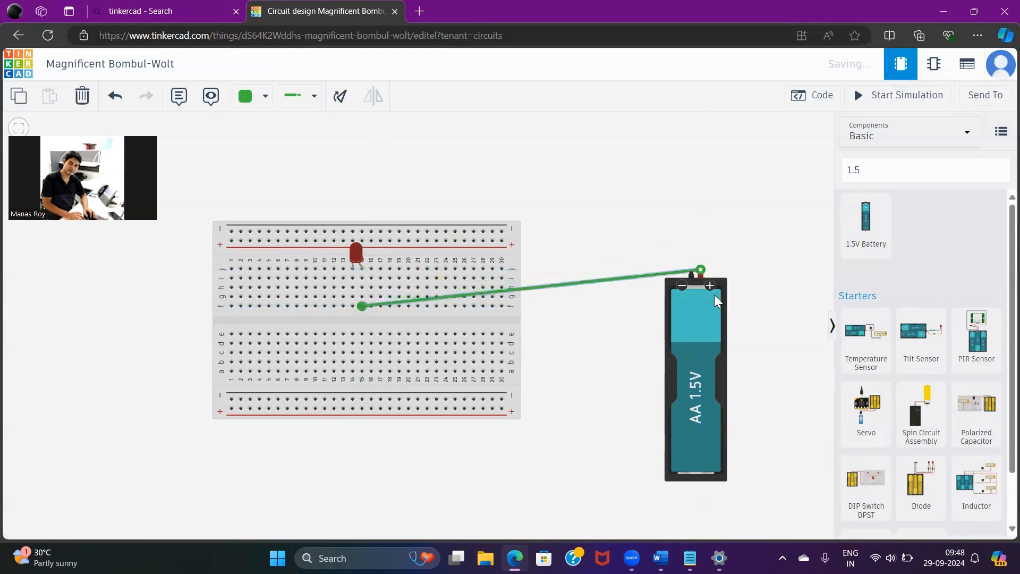
# Move the battery over the lower half of the breadboard and connect hole h14 to its negative terminal with a Normal wire
pyautogui.moveTo(715, 294); pyautogui.dragTo(375, 386)
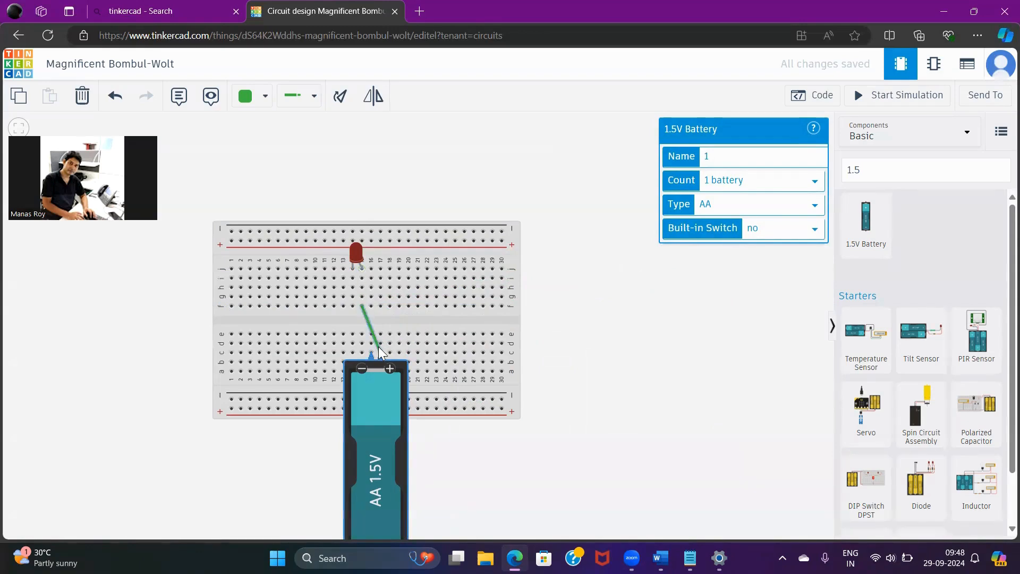
pyautogui.click(314, 96)
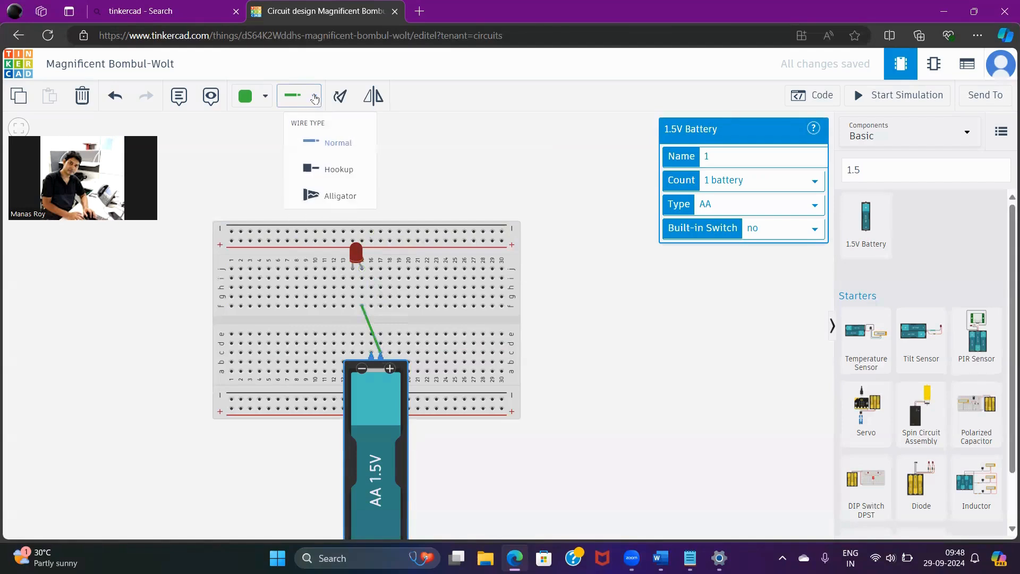
pyautogui.click(339, 146)
pyautogui.click(353, 297)
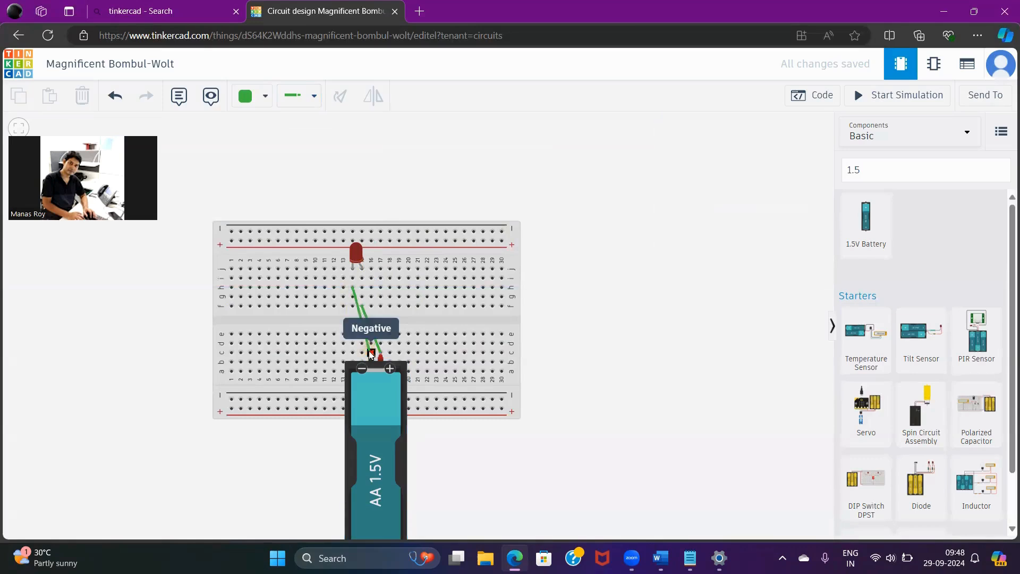
pyautogui.click(371, 352)
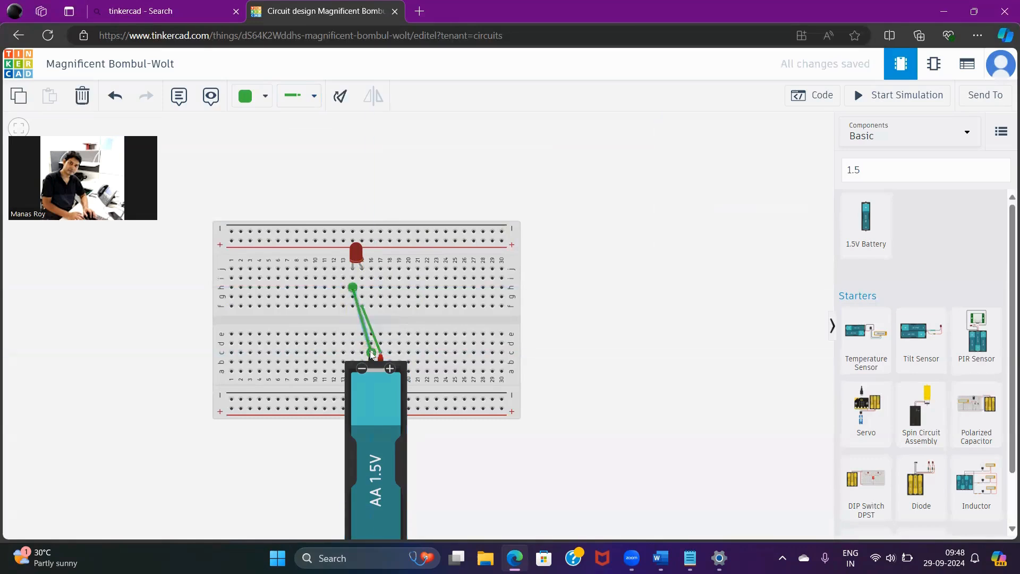
# Set the color of the wire on the battery's negative terminal to Black
pyautogui.click(266, 97)
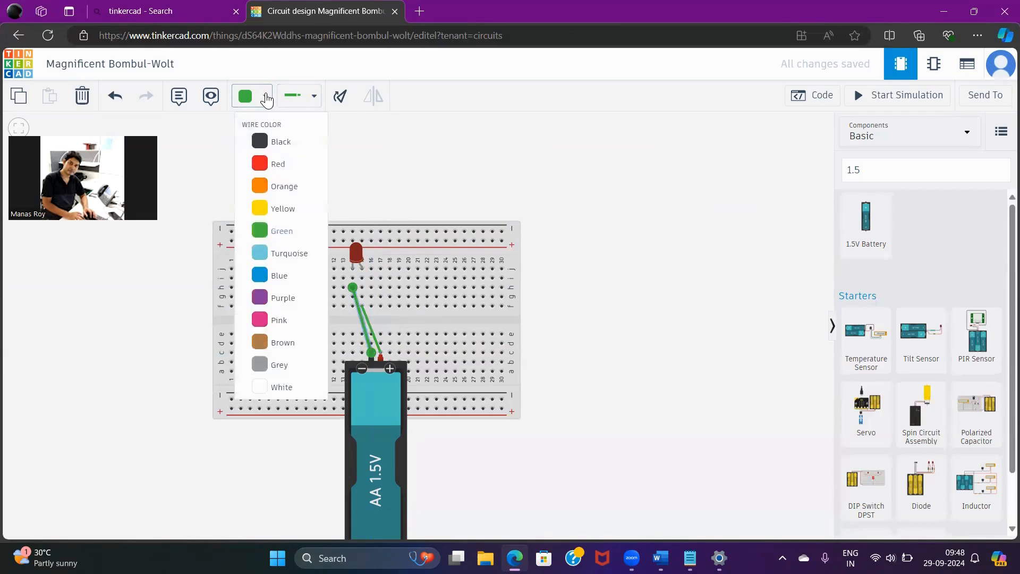
pyautogui.click(281, 140)
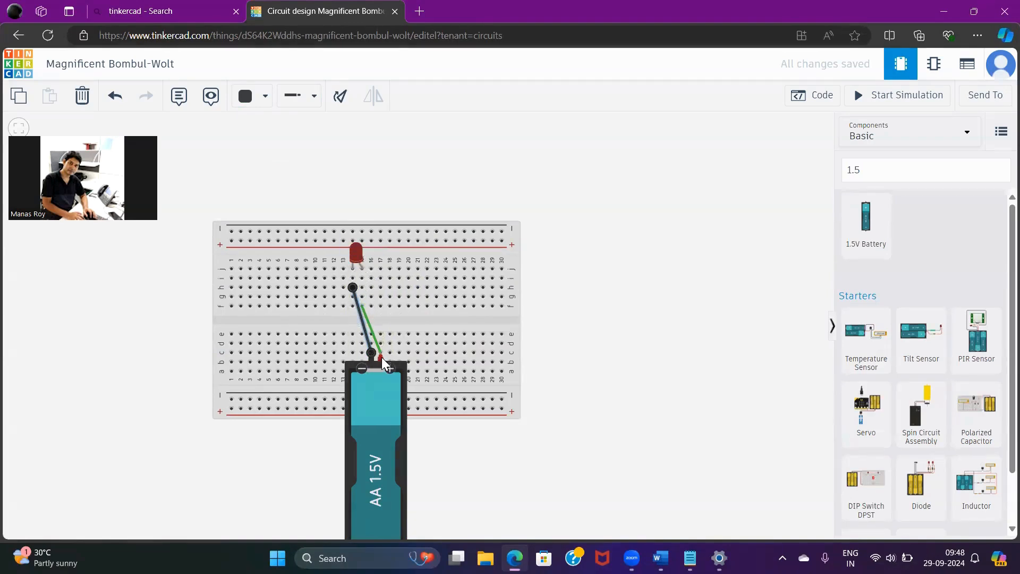
pyautogui.click(353, 288)
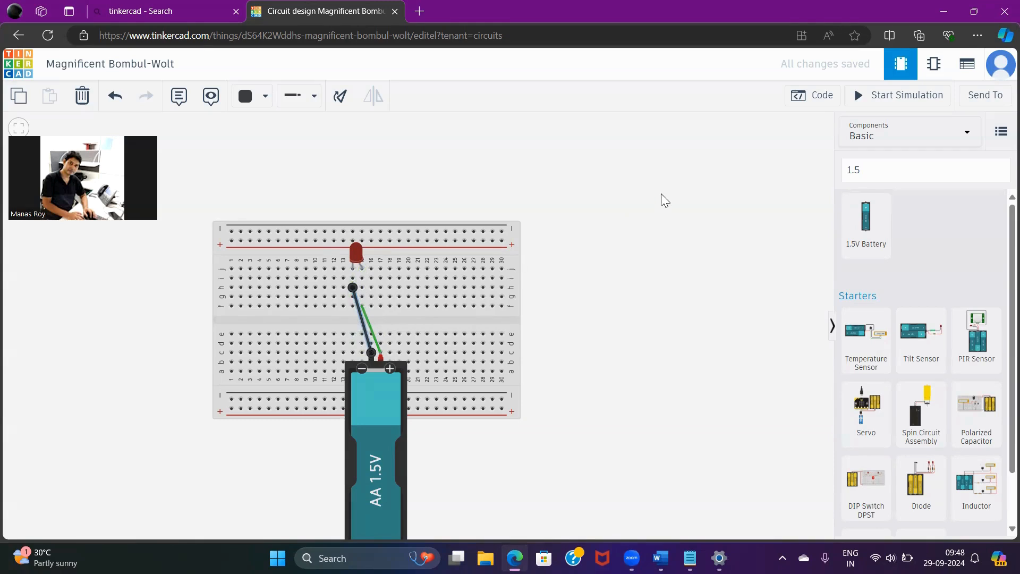
# Start and stop the simulation three times to check how the red LED responds
pyautogui.click(908, 101)
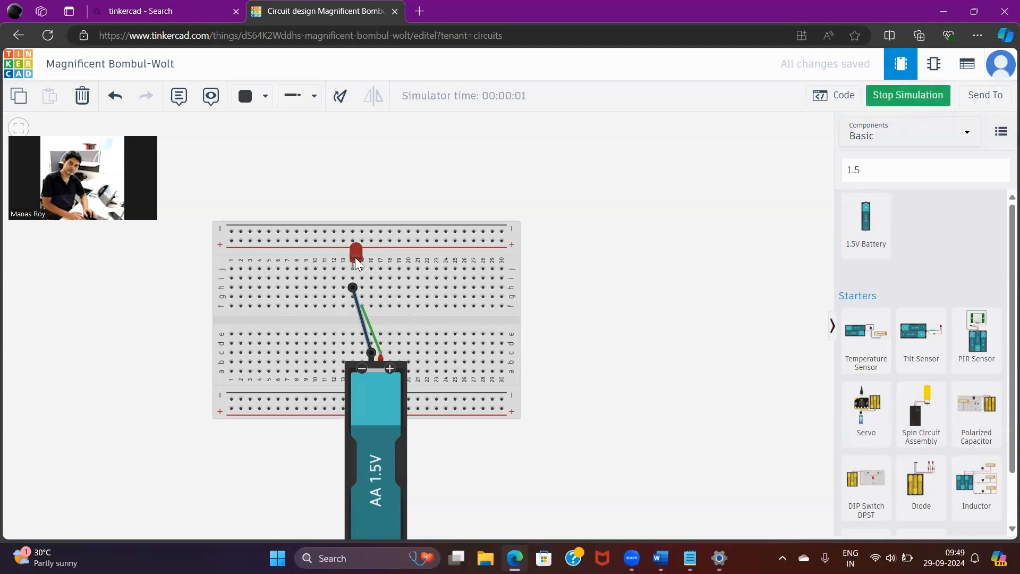
pyautogui.click(902, 97)
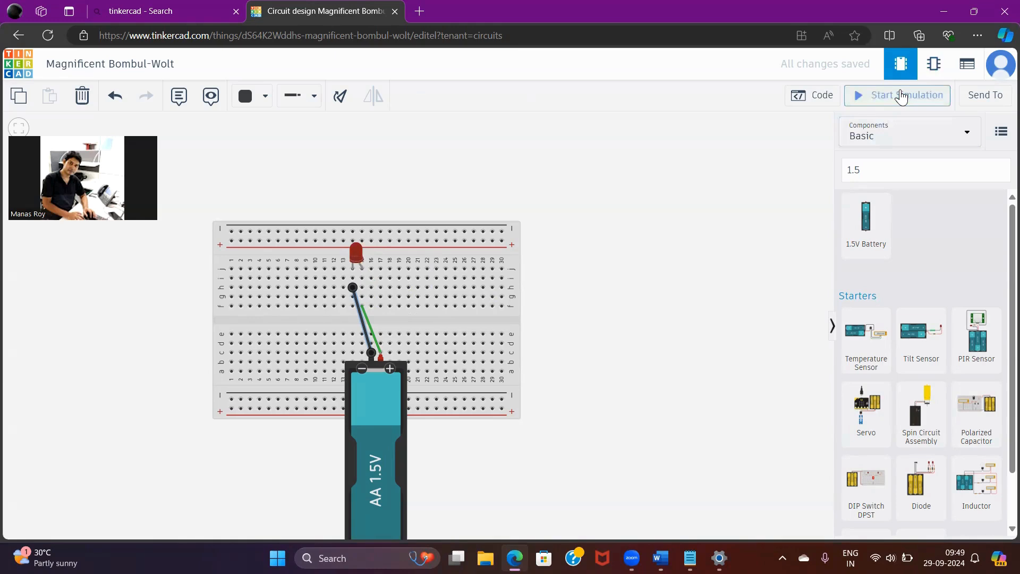
pyautogui.click(901, 97)
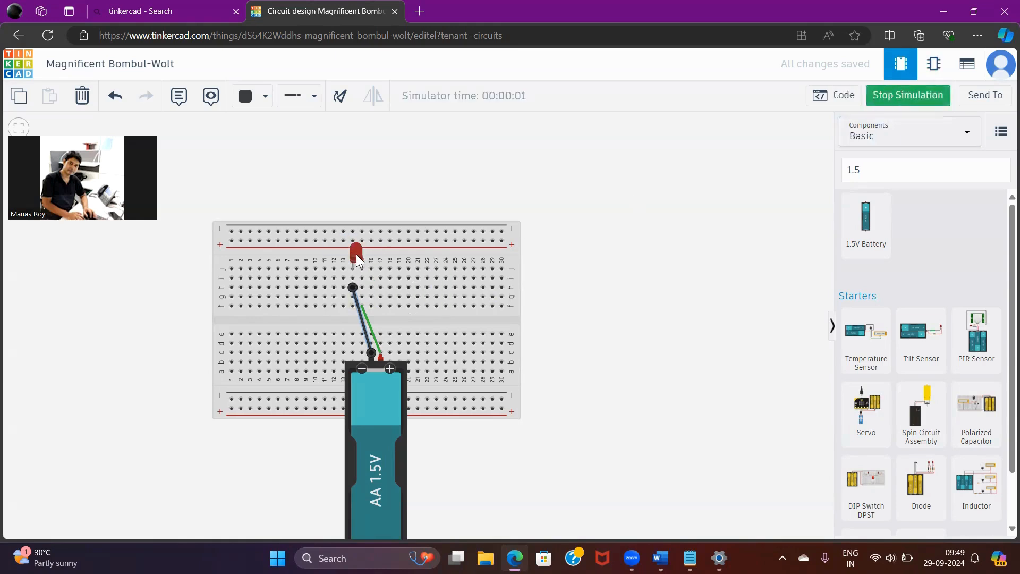
pyautogui.click(910, 97)
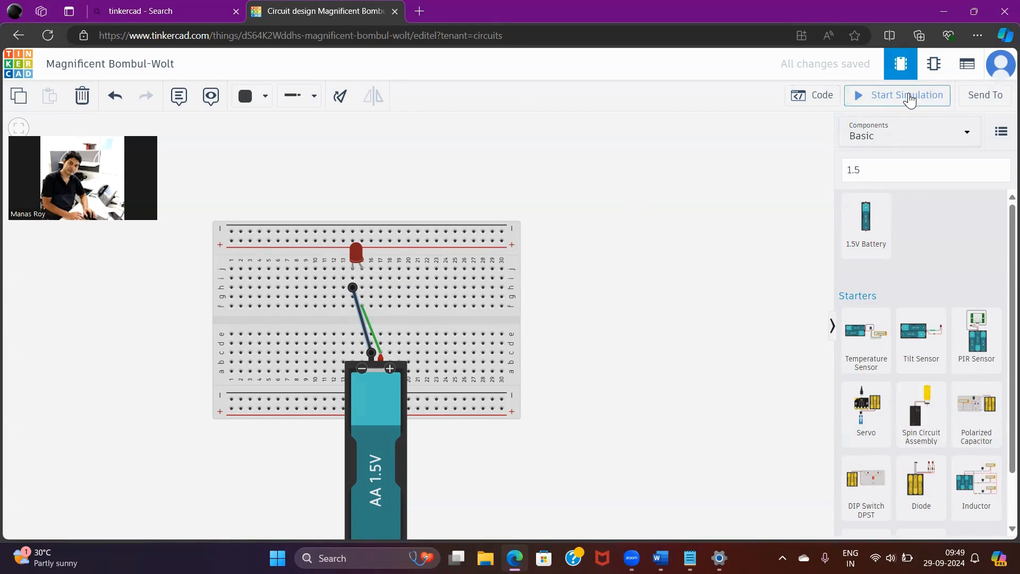
pyautogui.click(910, 97)
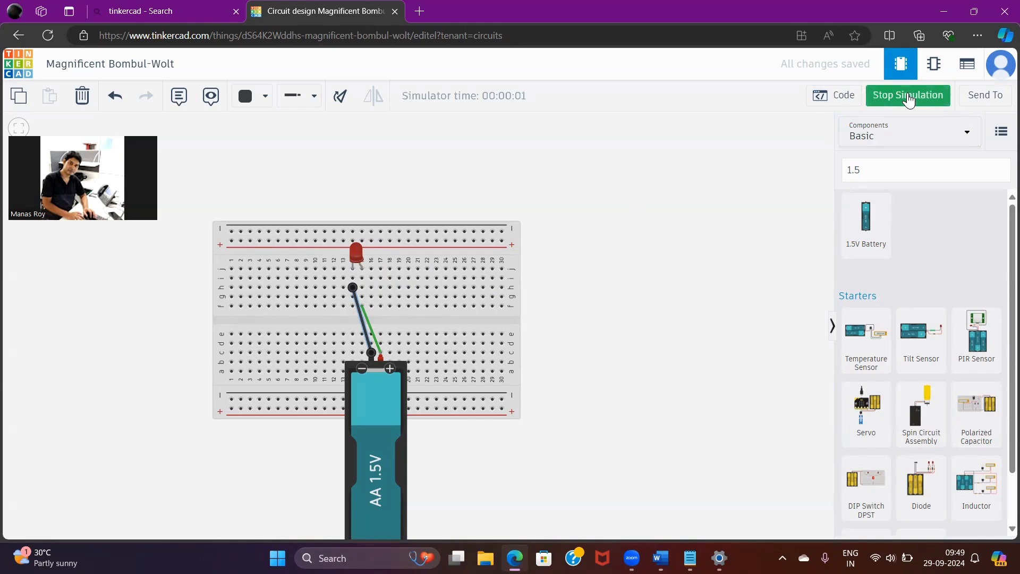
pyautogui.click(910, 98)
# Change the LED's color to Green and deselect it
pyautogui.click(357, 254)
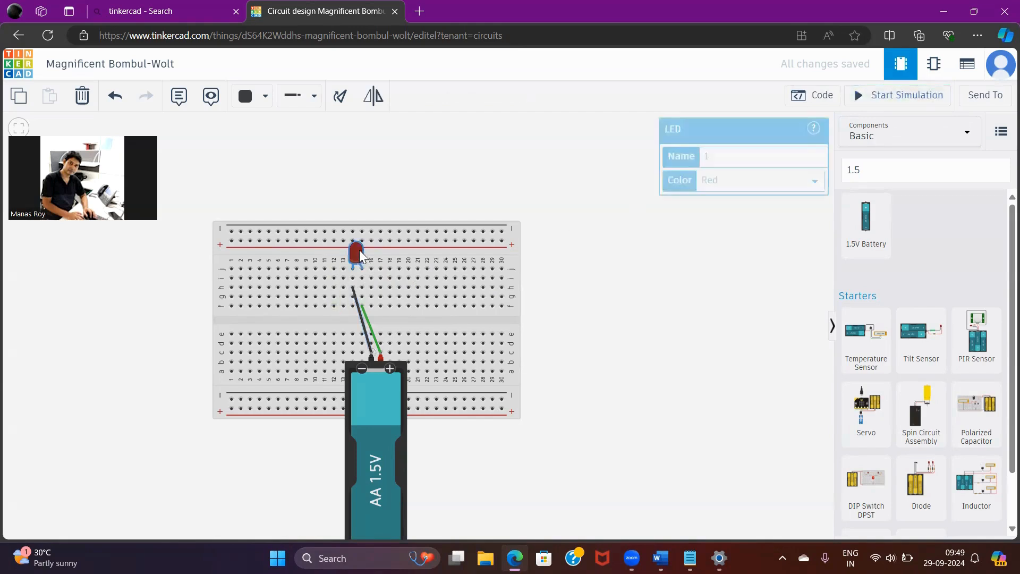
pyautogui.click(814, 179)
pyautogui.click(752, 205)
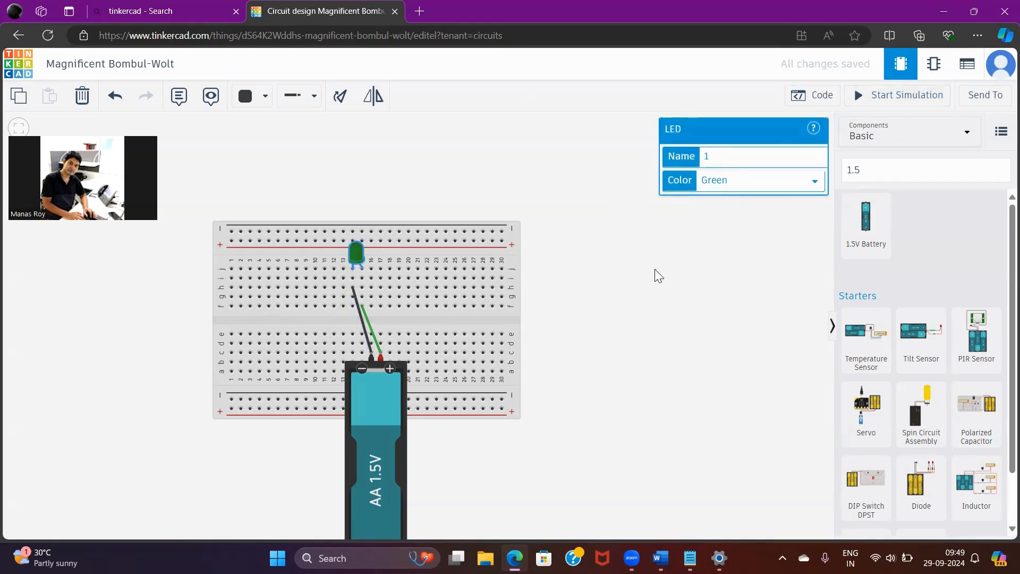
pyautogui.click(648, 280)
# Start the simulation and examine the green LED and its properties while the circuit runs
pyautogui.click(901, 98)
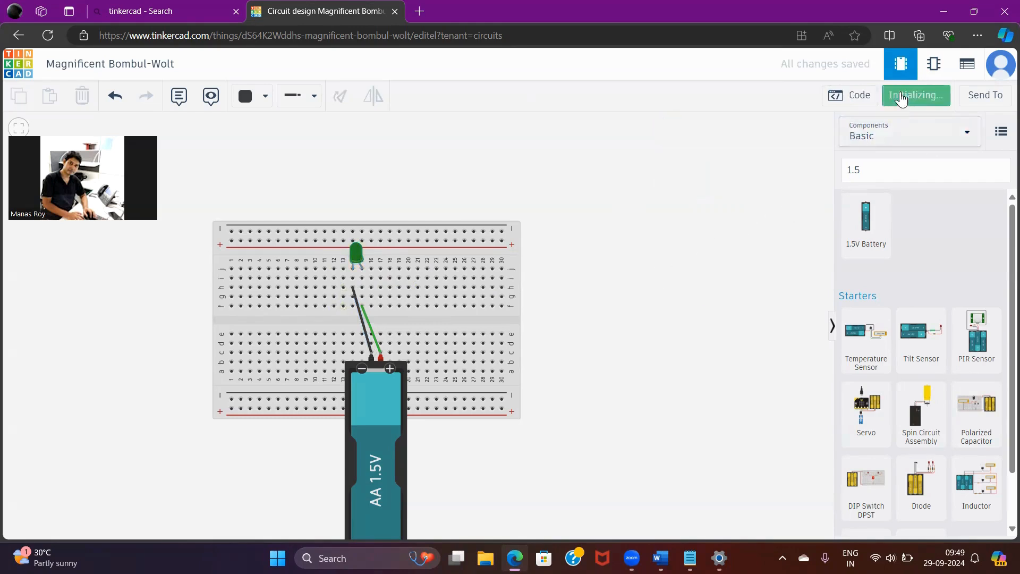
pyautogui.click(356, 251)
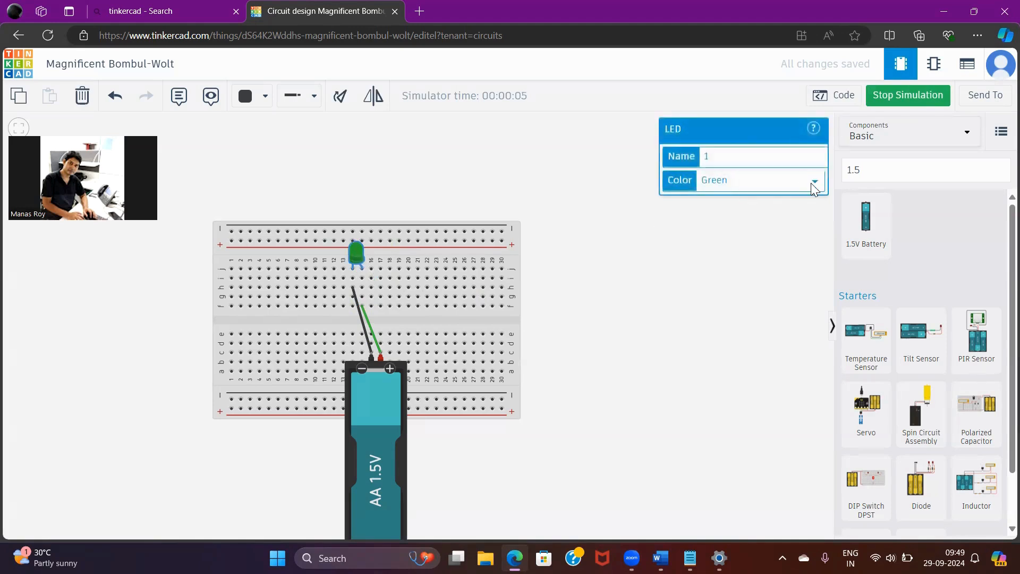
pyautogui.click(712, 287)
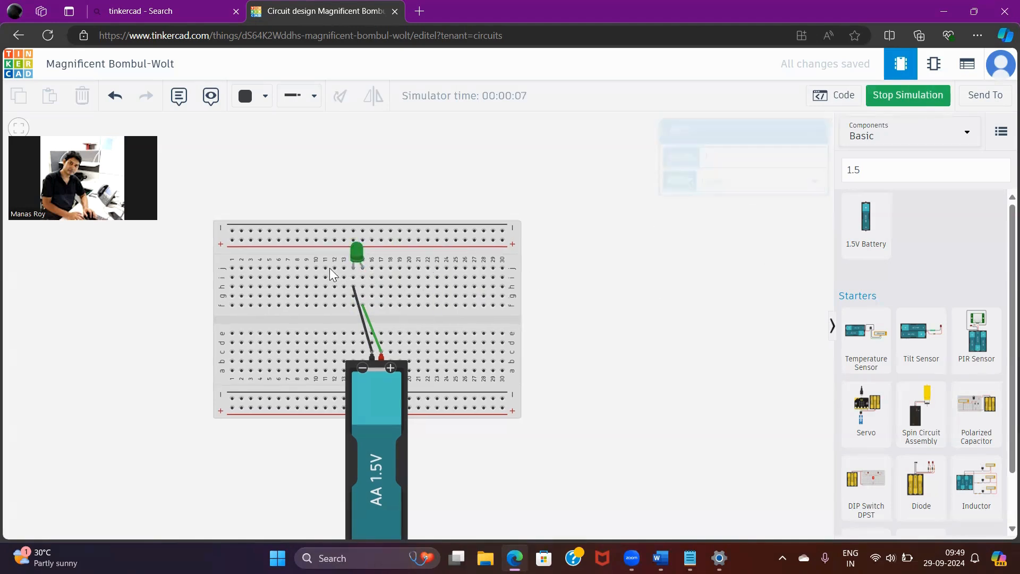
# Change the LED's color to Yellow, then stop the running simulation and deselect the LED
pyautogui.click(356, 248)
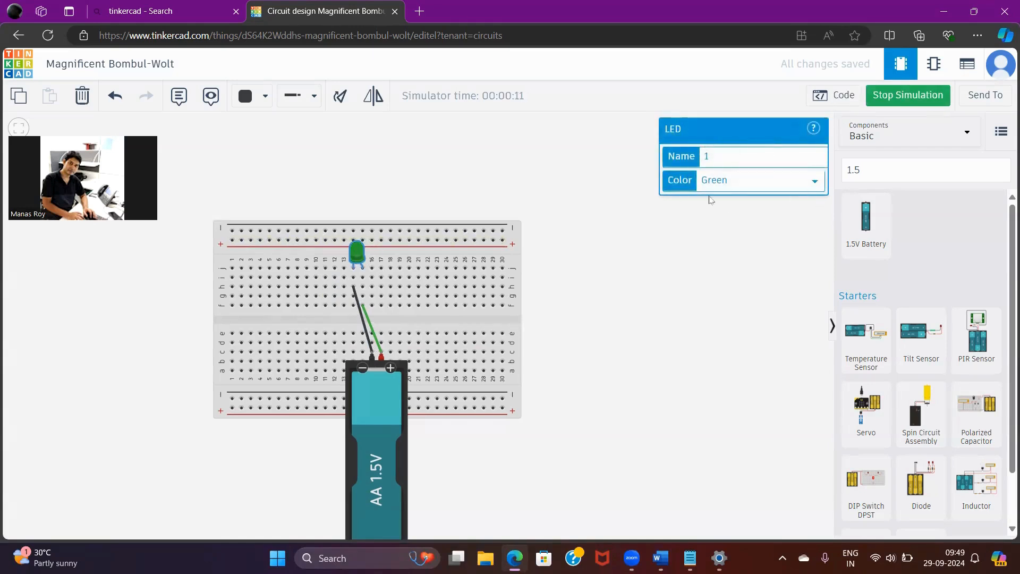
pyautogui.click(818, 183)
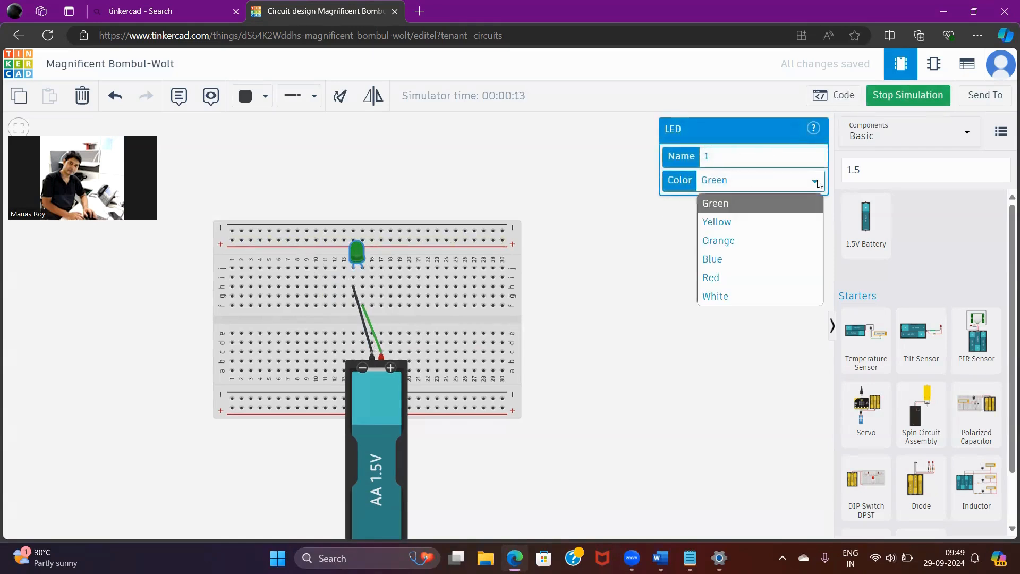
pyautogui.click(738, 222)
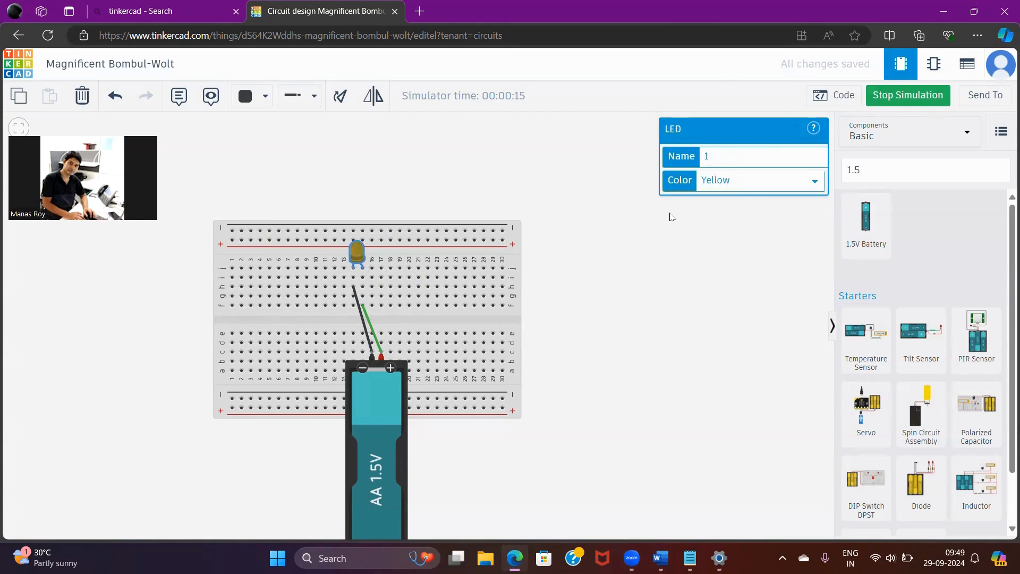
pyautogui.click(904, 102)
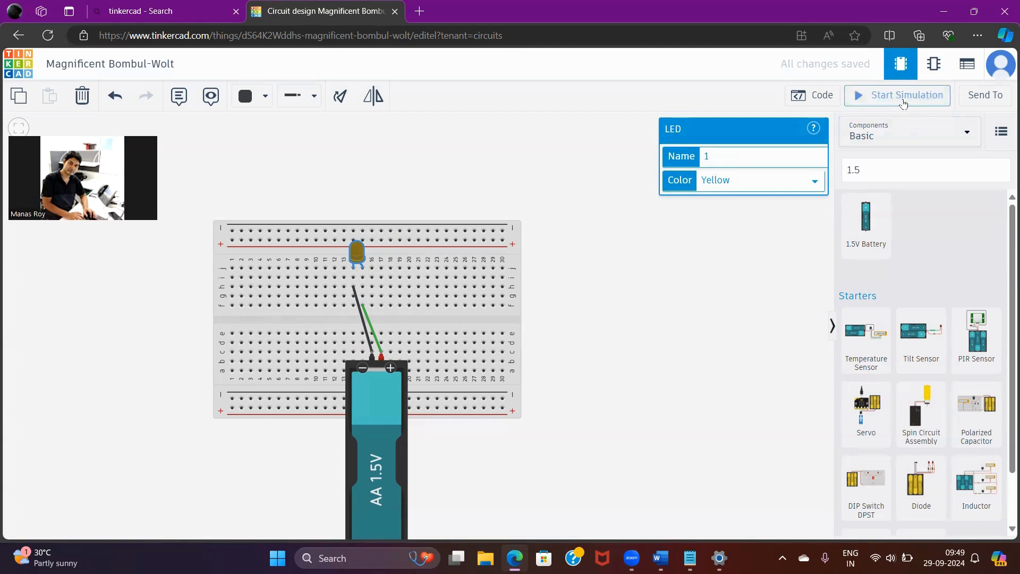
pyautogui.click(731, 277)
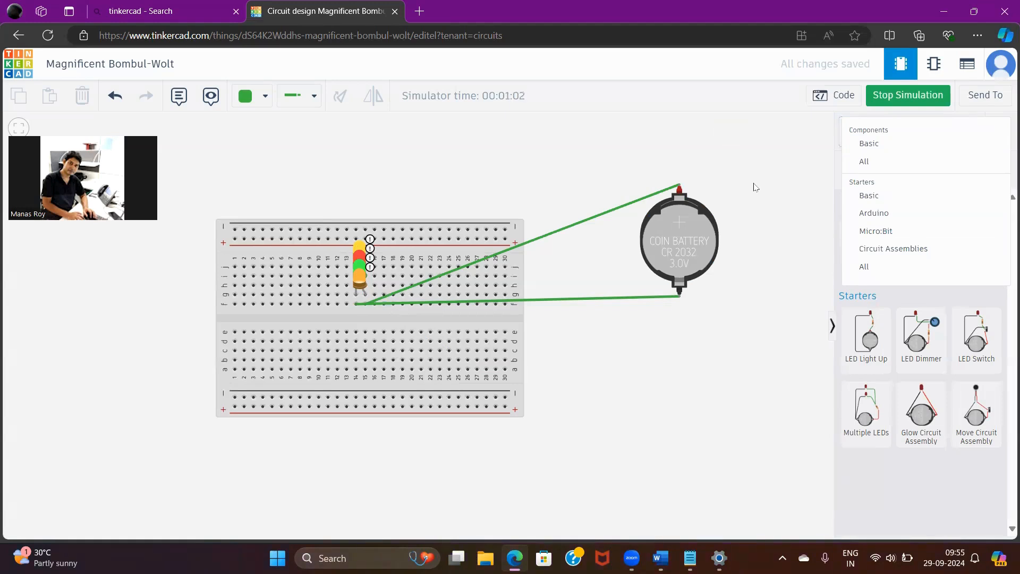
# Dismiss the component category list and inspect the current warning on the LEDs powered by the 3V coin cell
pyautogui.click(764, 186)
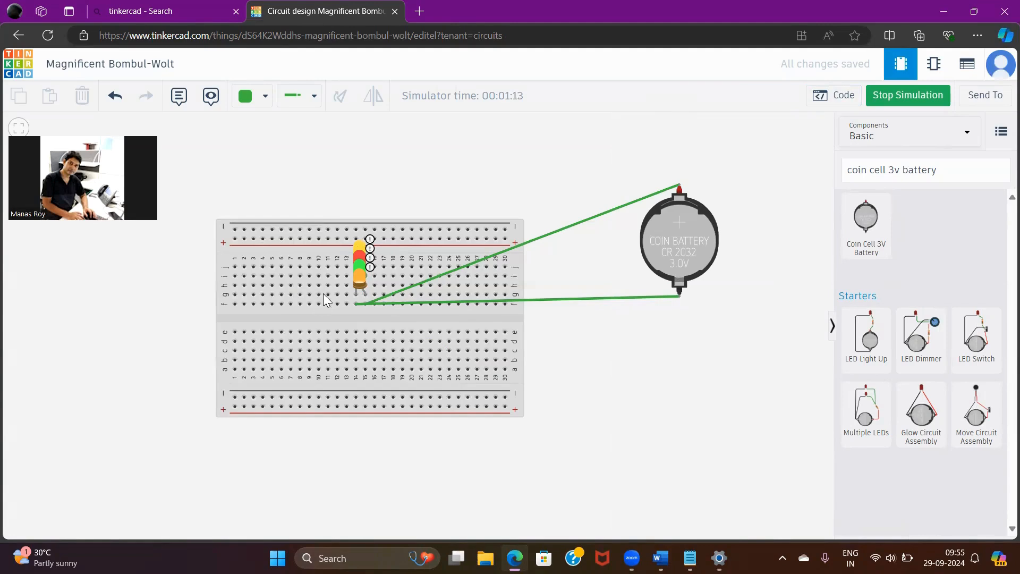
pyautogui.moveTo(362, 247)
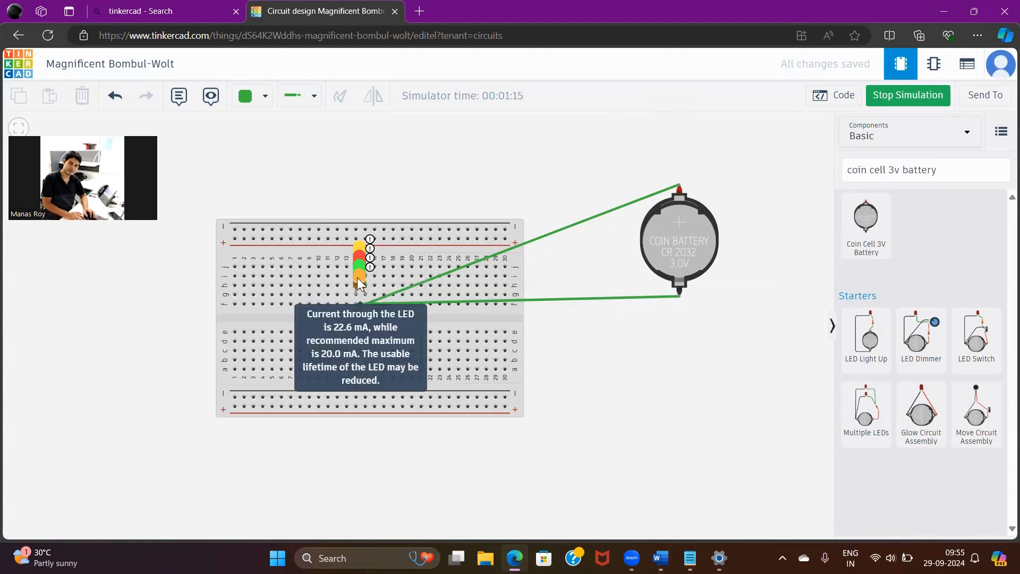